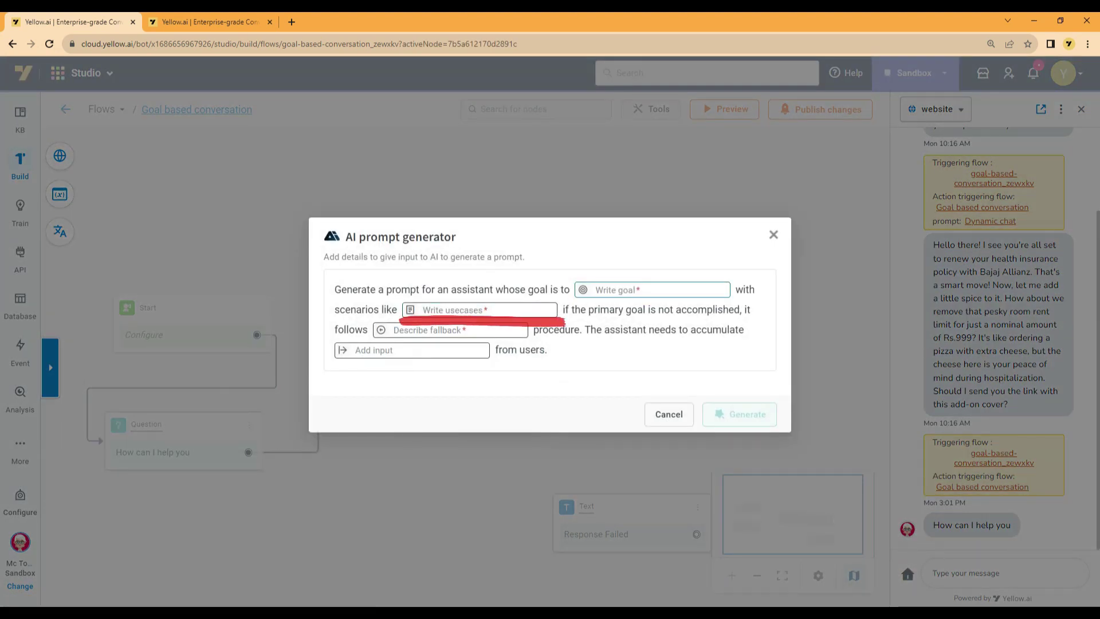
Step: Enter the assistant goal 'to sell a SUV to a prospective customer'
click(653, 289)
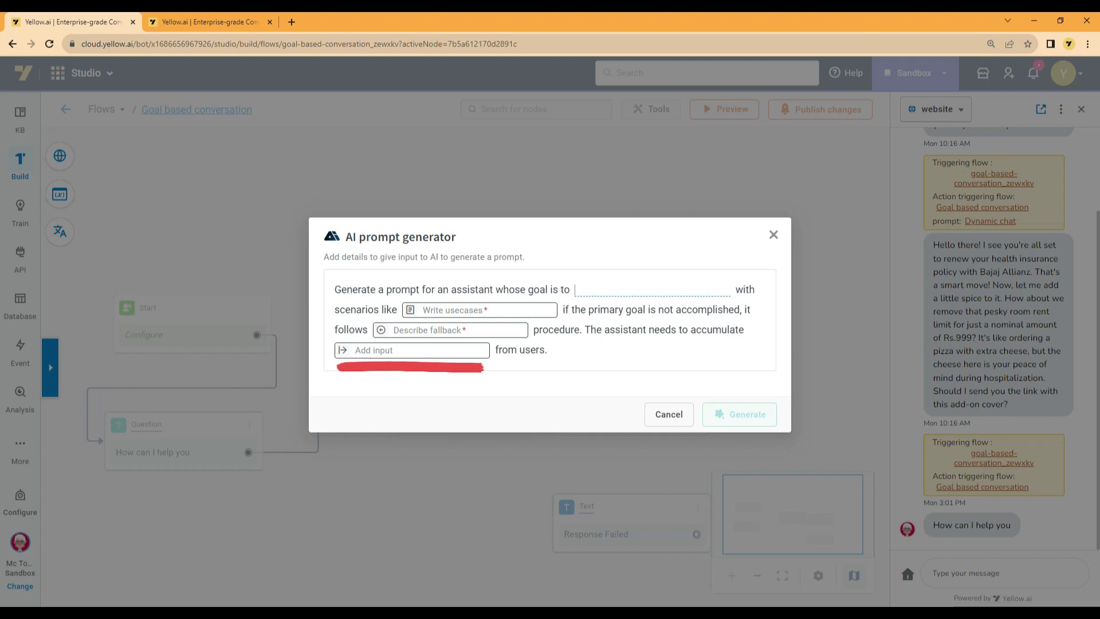
text(to sell a)
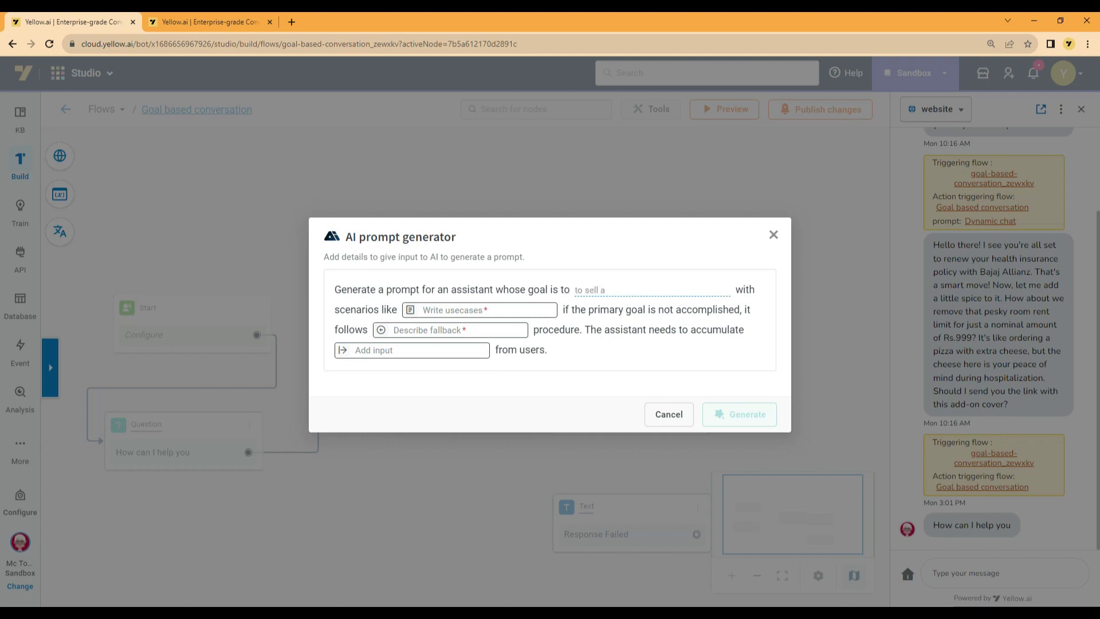
text( SU)
text(V to a)
text(prospective customer)
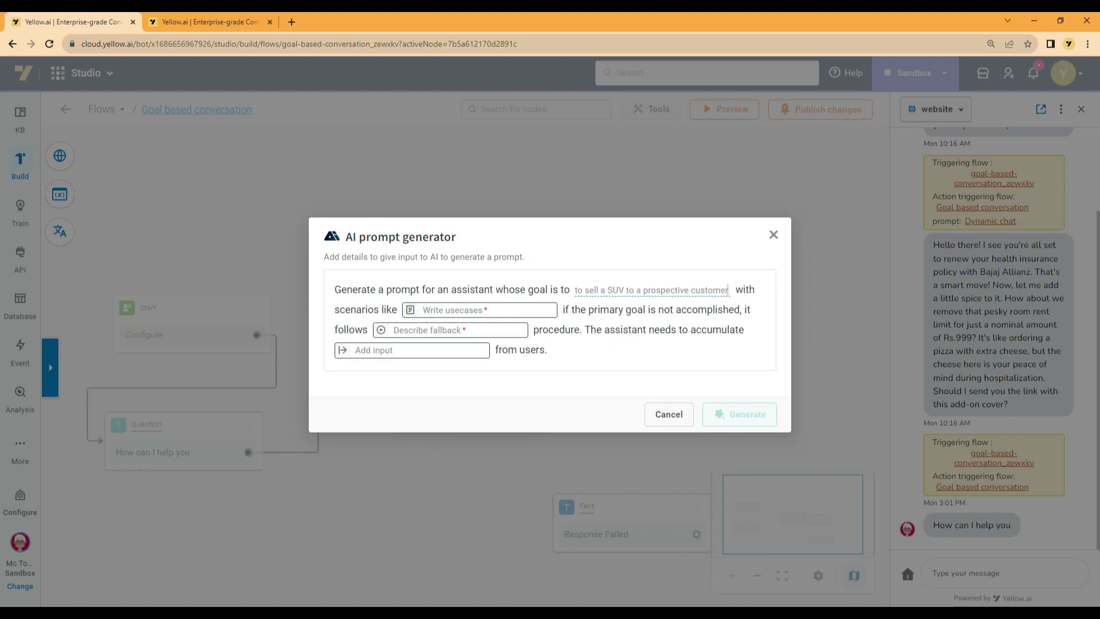
key(Tab)
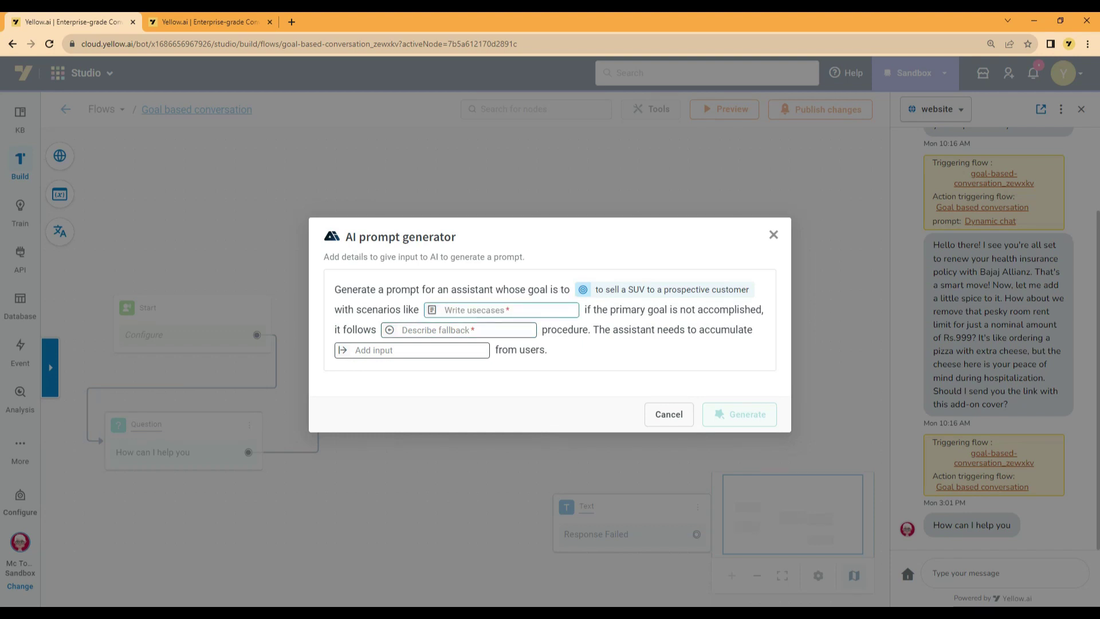
Step: Paste the SUV feature highlights and cabin features as scenarios
text(Highlight the key features of the SUV. For example talk DRIVING EXPERIENCE ENHANCing features like, 20.32 cm touchscreen mediaNAV evolution, steering mounted audio & phone controls, LED instrument cluster, projector headlamps with LED DRLs, smart access card, push start-stop button.)
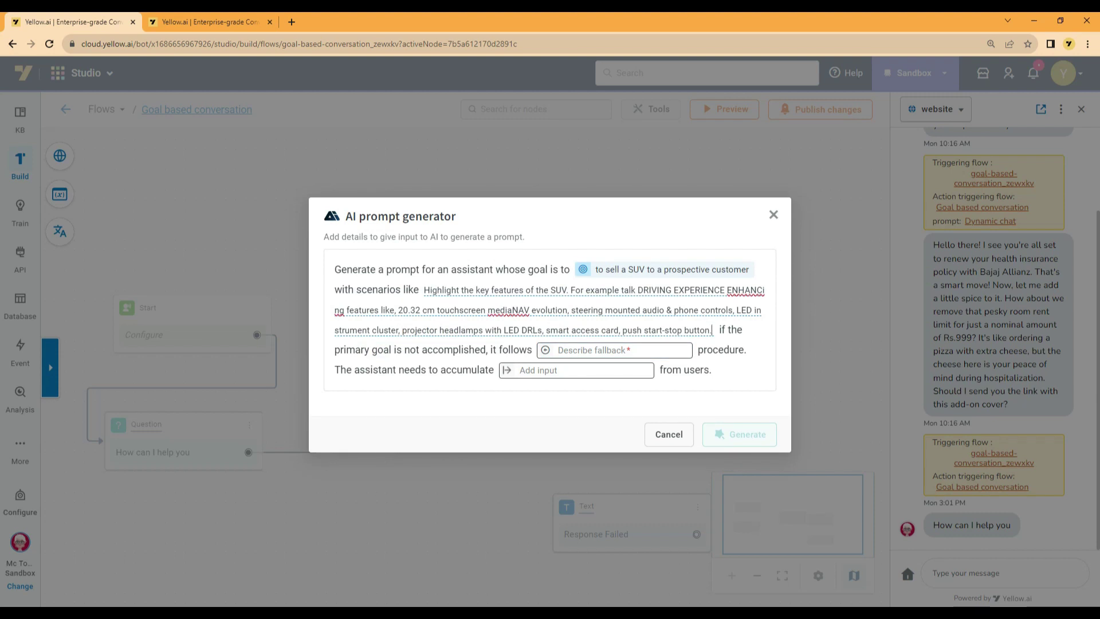
key(Return)
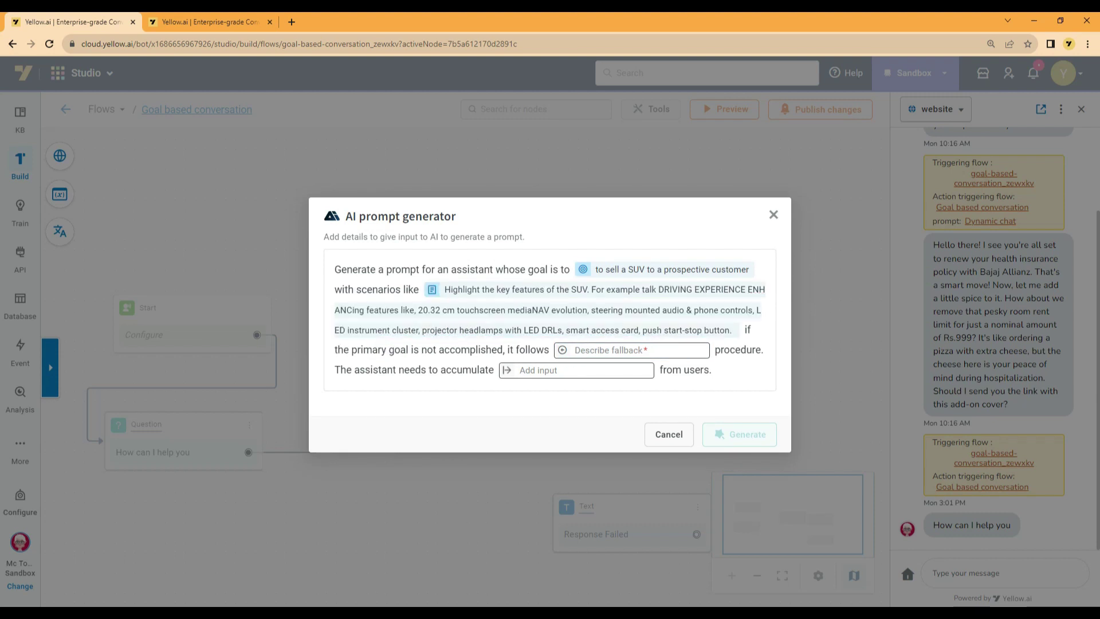
click(574, 310)
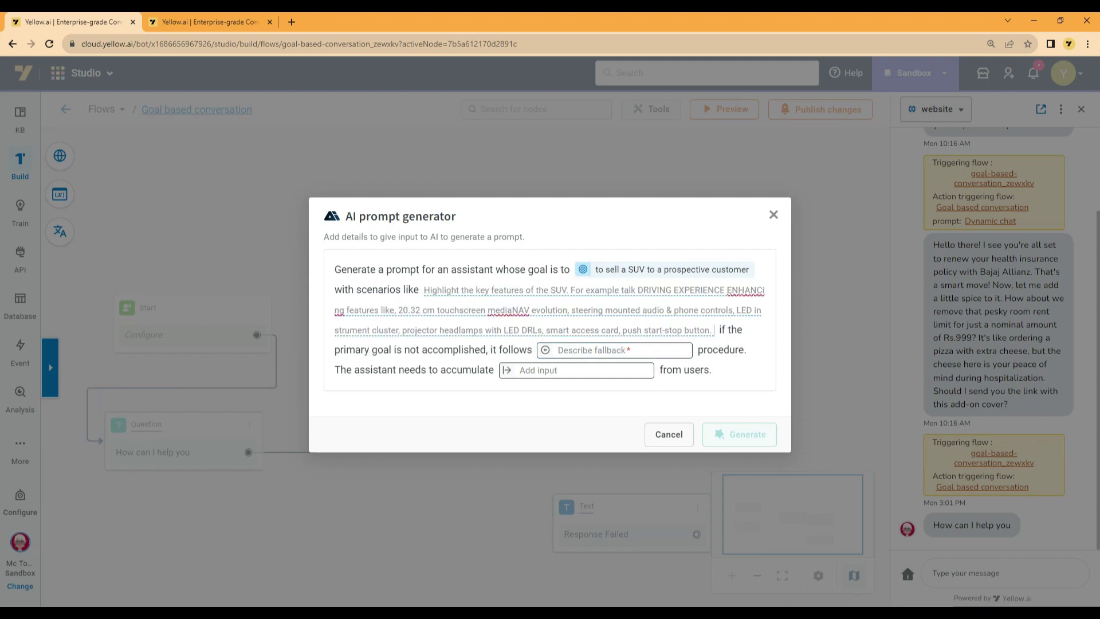
text(Next talk about the plush, ergonomic cabin features like 6-way adjustable driver seat with seat height adjust, cooled storage in center console, 2 front airbags + 2 side airbags)
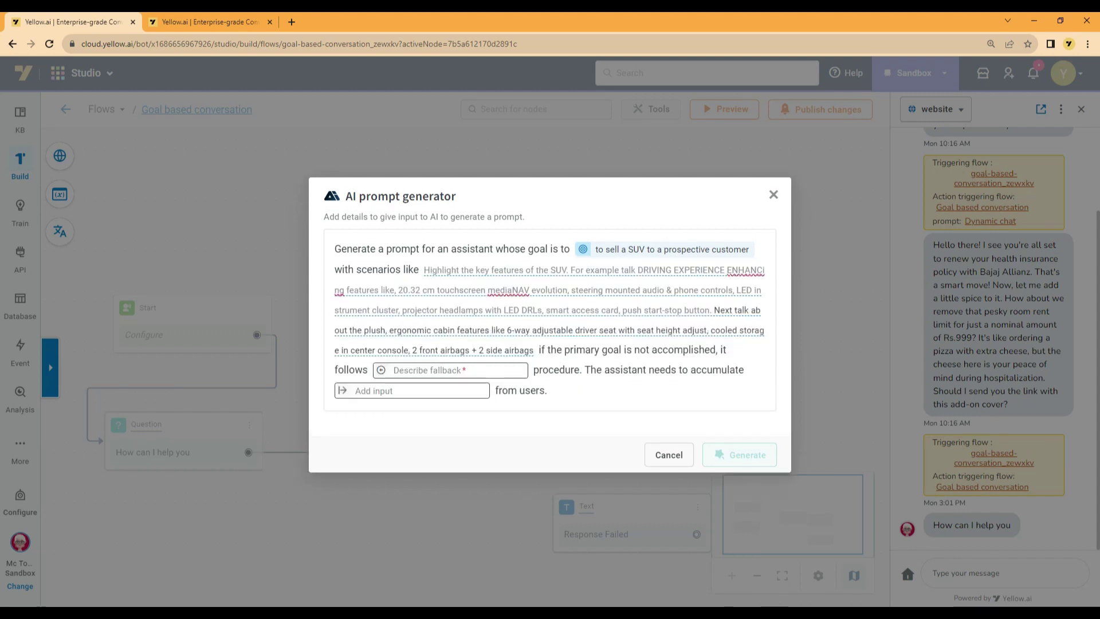
Step: Add the engine and pricing details to the scenarios
text(.)
text(Talk about the Engine. A peppy 1.0-litre, 3-cylinder petrol energy engine generates 72 PS power output with 96 Nm torque. Equipped with modern technology like the dual VVT system, it delivers maximum response at all revs and ensures optimum acceleration. This, along with good fuel efficiency and low maintenance cost, makes the engine ideal for India. It is available in 5-speed manual transmission. Explain the different models and their pricing as follows: RXE starting price of 633500, RXL Model with starting price tag of 705500, RXT model with starting price tag of 812500. only RXT model comes with 5 speed AMT engine.)
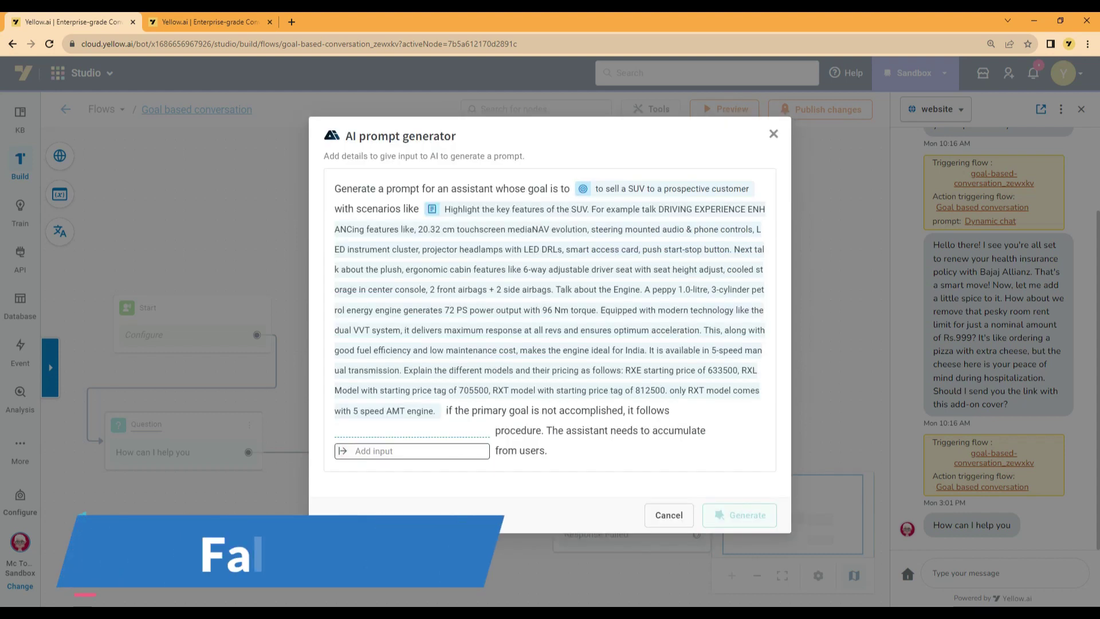
key(Tab)
Step: Paste the offers fallback, accept the suggested Q&A guidance, and add Name, Email ID, Phone number inputs
text(If user shows no interest or reluctant to buy the model offer him some attractive offers like 100000 exchange bonus, 25000 corporate discount. If the customer bargains for more offers, offer him an additional 1 year warranty. If the customer shows interest request him to share his Name, Email Id and Phone number. As the customer if he would like to go for vehicle loan and how much he is ready to make a down payment. Thank him for showing interest in the produc)
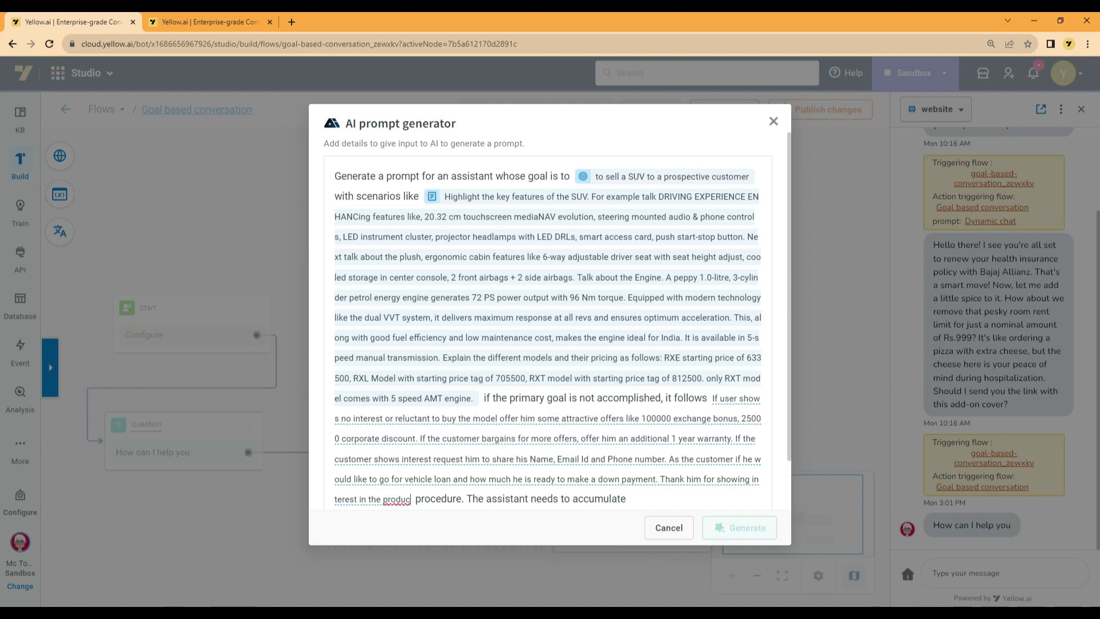
text(t)
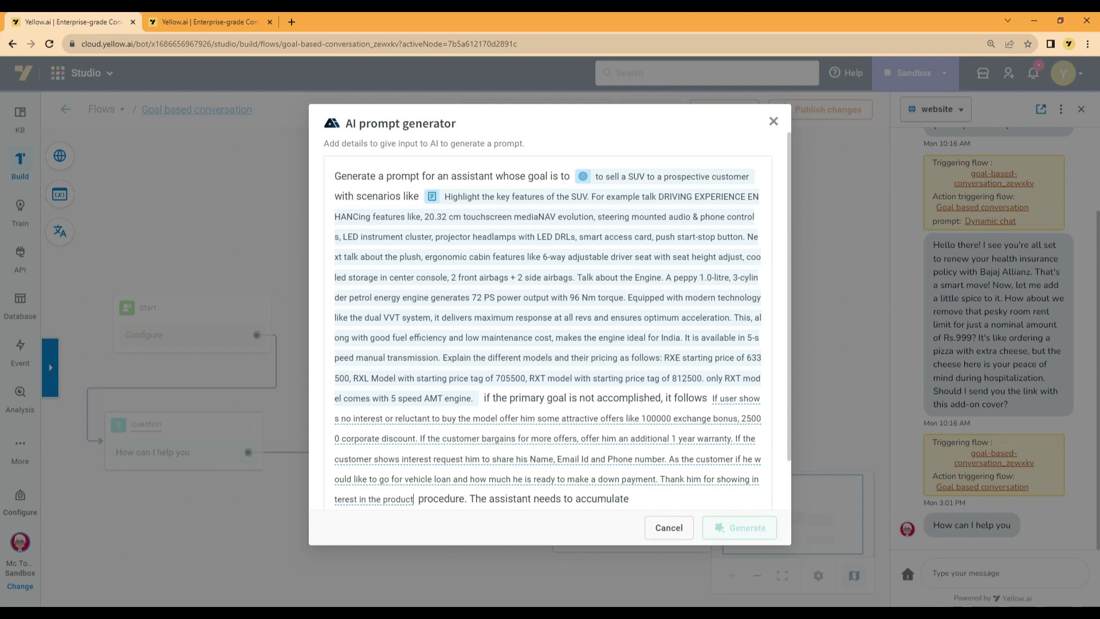
text(.)
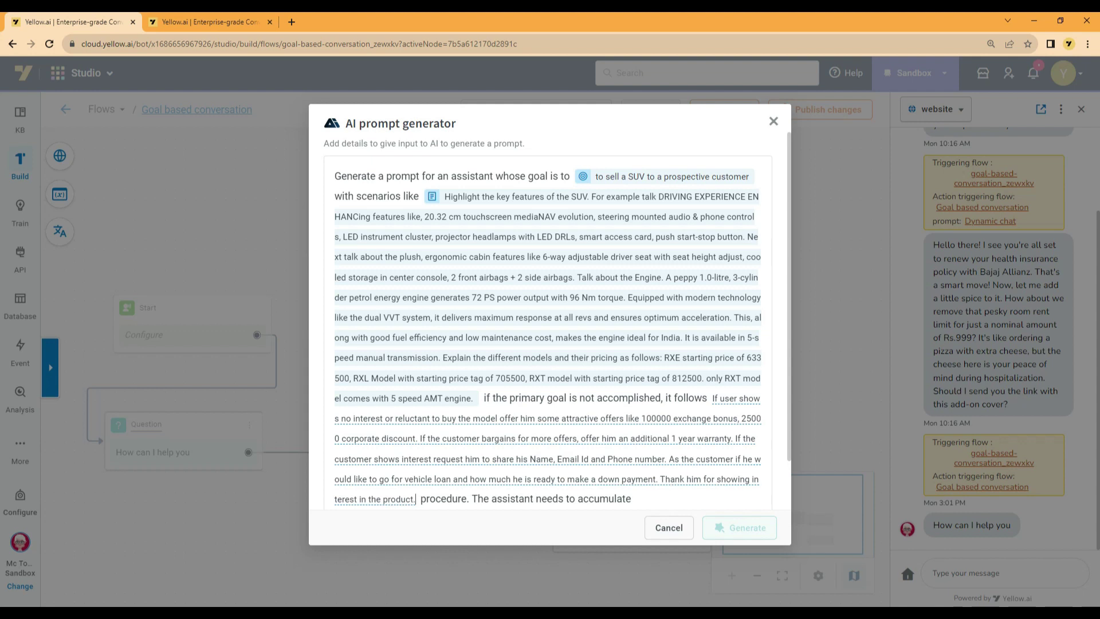
scroll(548, 321, down, 1)
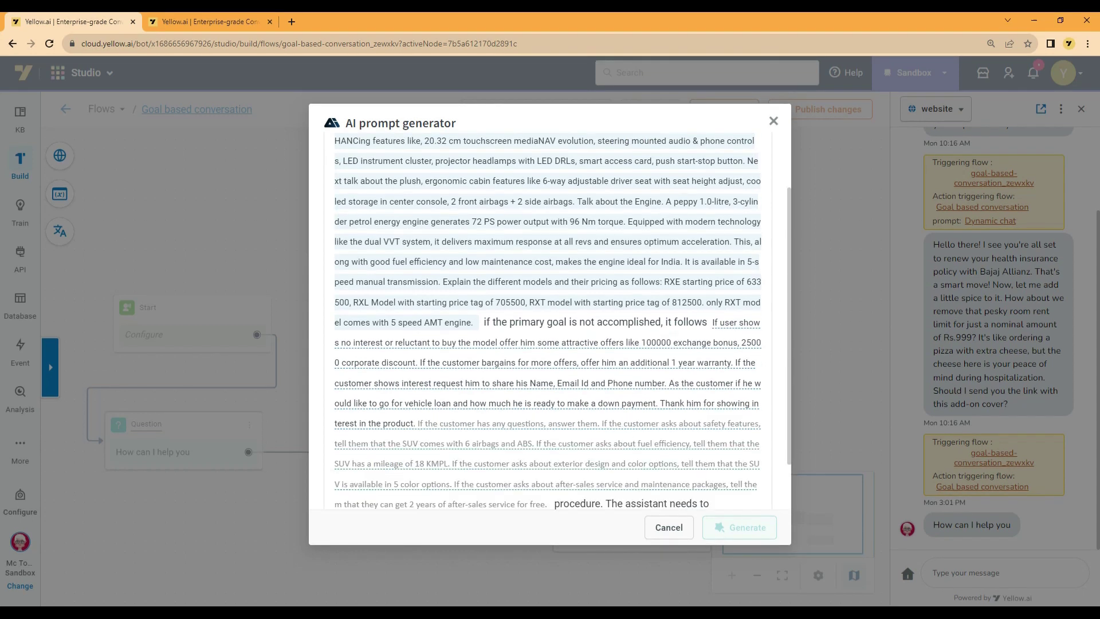
key(Tab)
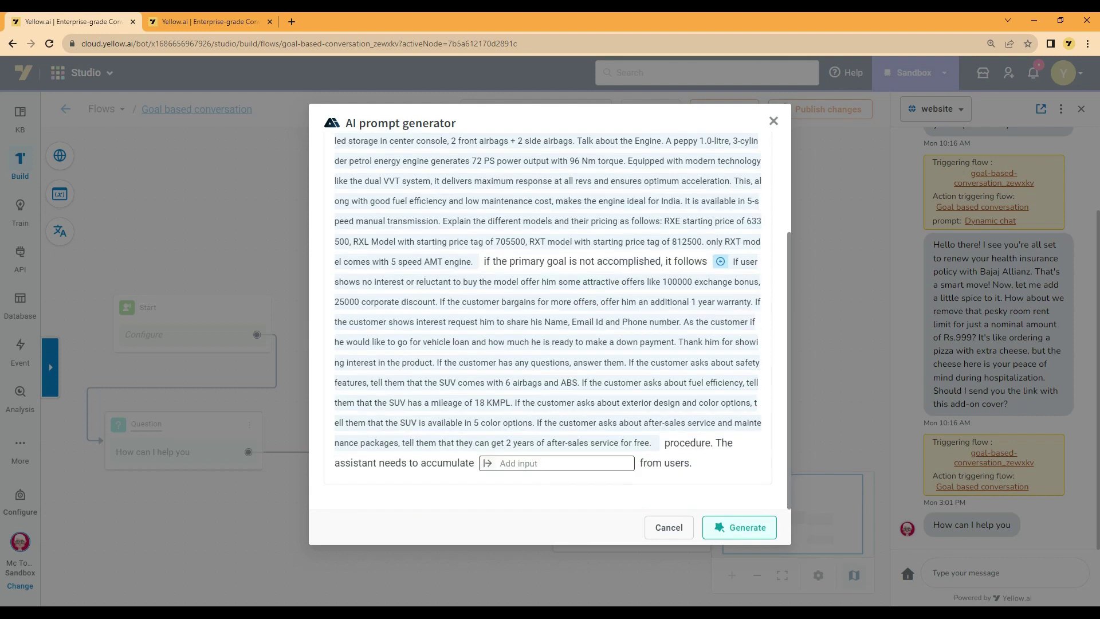
text(Name, E)
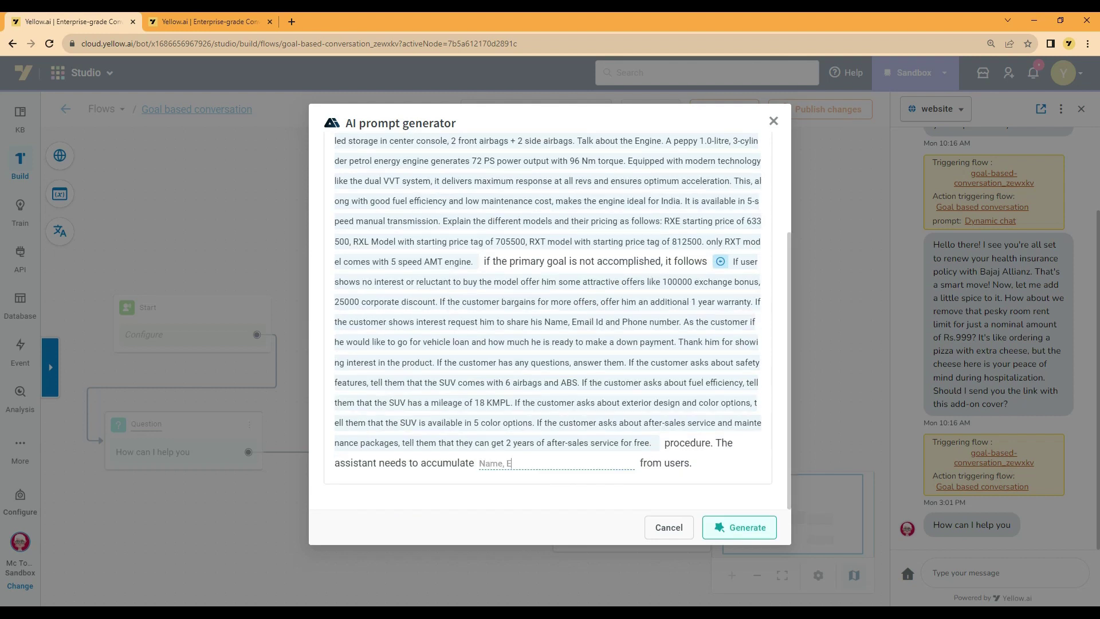
text(mail ID, Phone number)
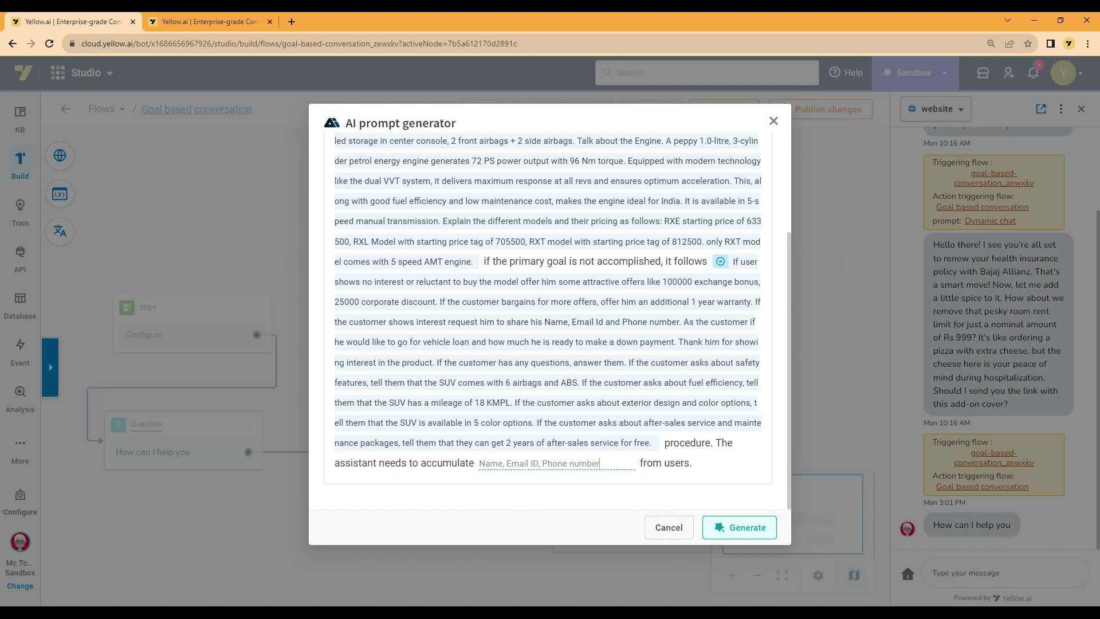
key(Return)
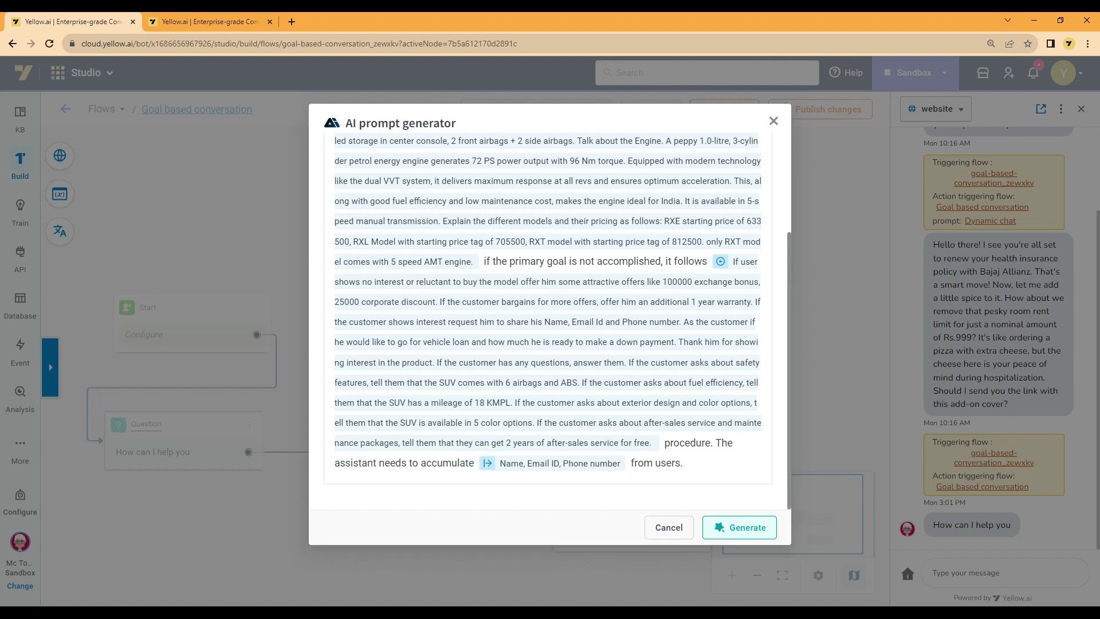
Step: Generate the prompt and add safety (6 air bags, ABS), 18 KMPL mileage and 5 color options
click(739, 527)
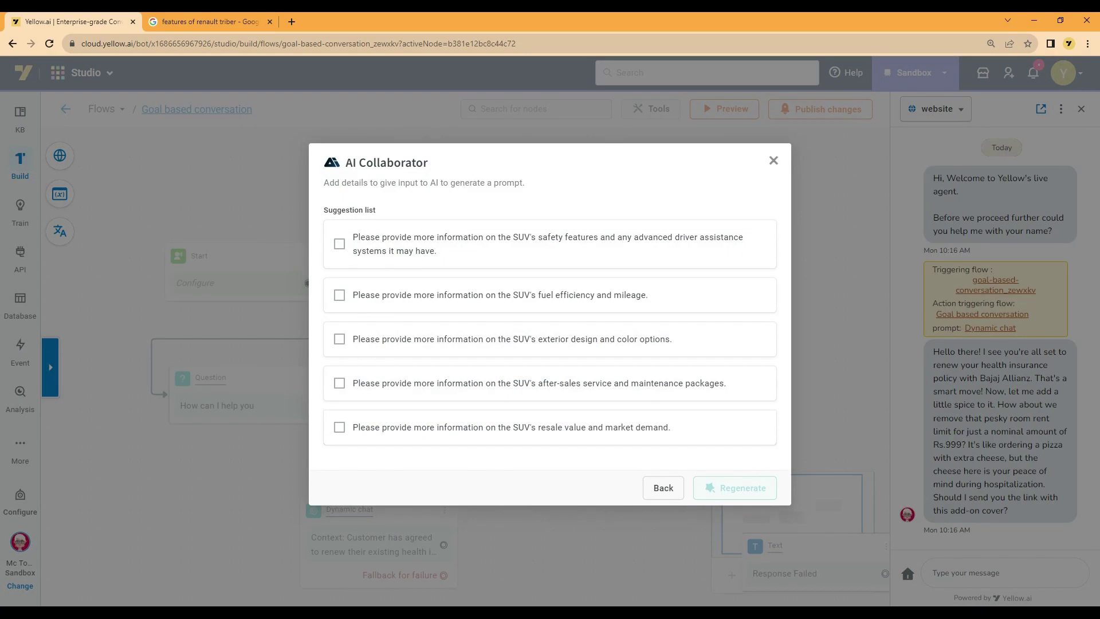
click(339, 244)
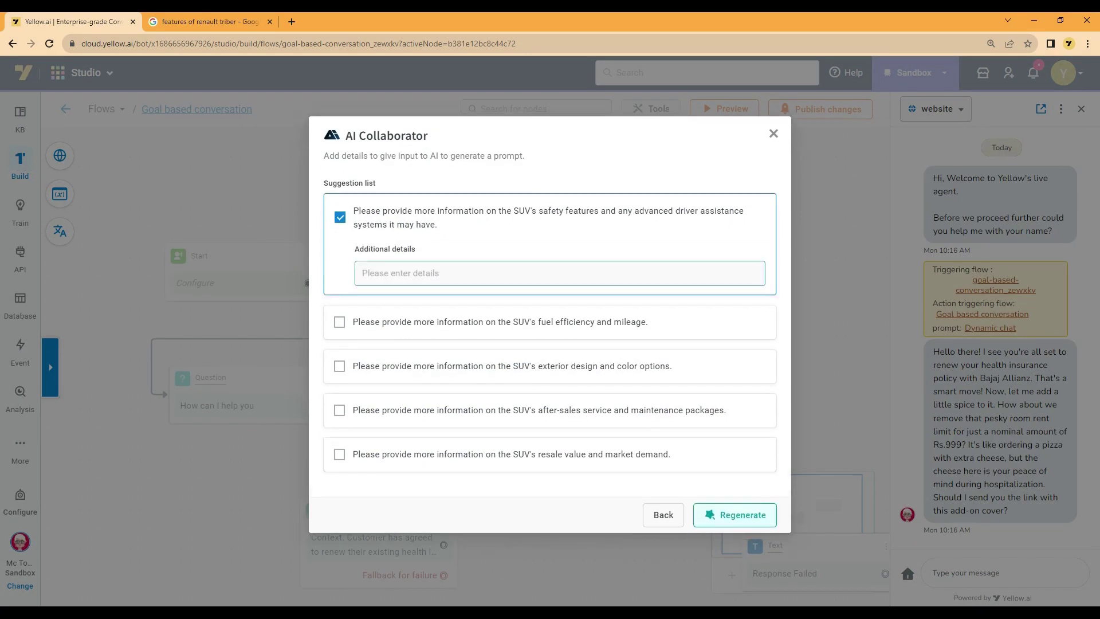
click(560, 273)
text(6 air bags, )
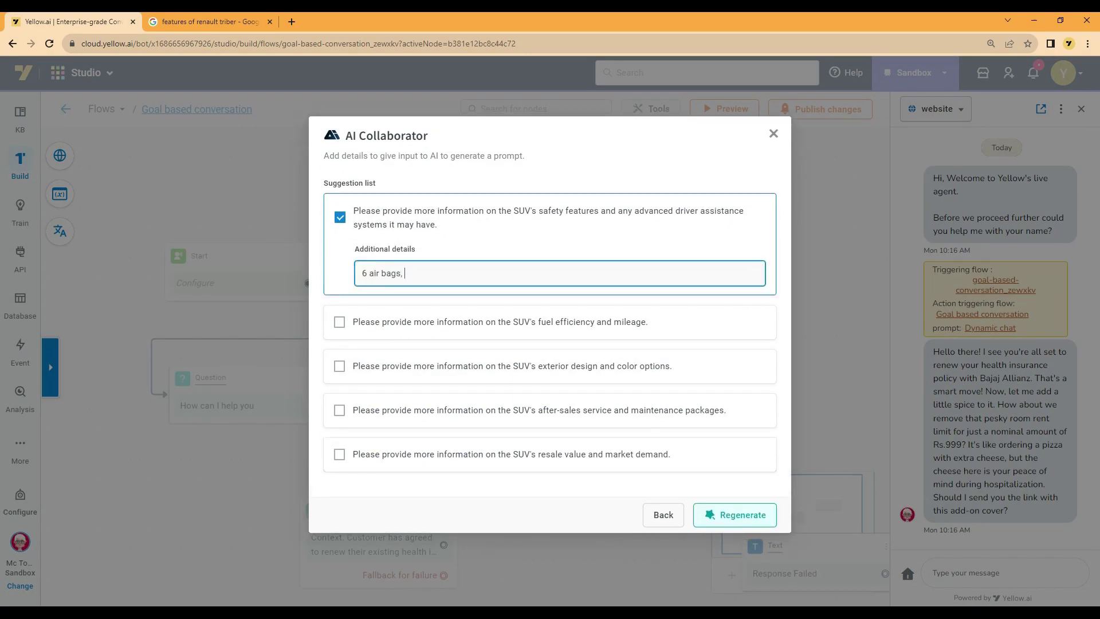
text(ABS)
click(340, 322)
text(18 KMPL)
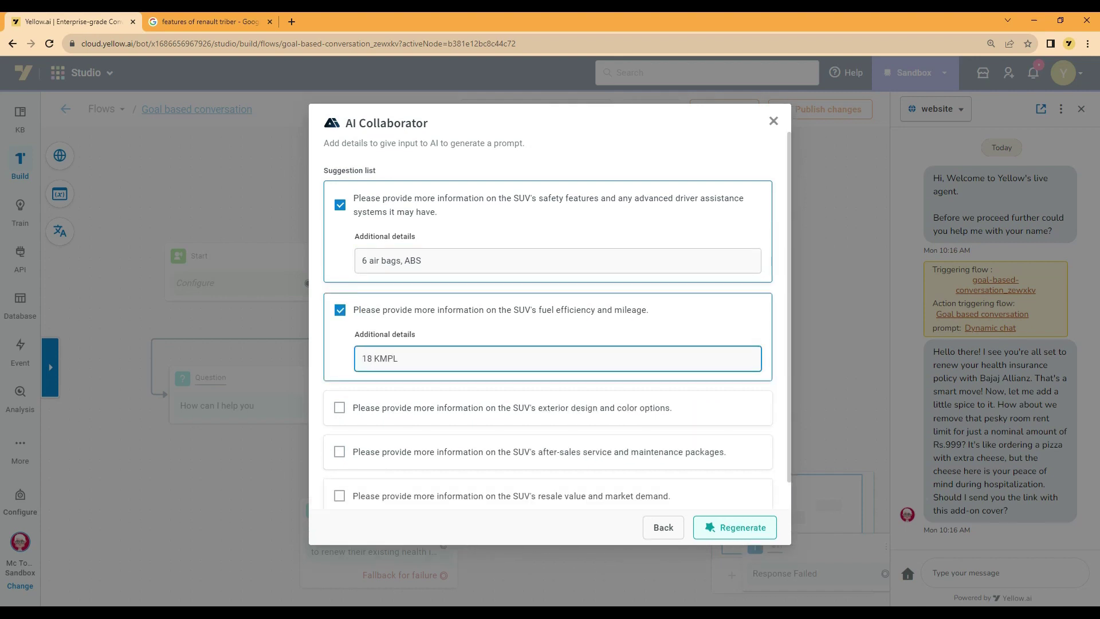
click(339, 407)
text(5 color options)
Step: Add 2 years of free after-sales service and regenerate the prompt
scroll(548, 344, down, 2)
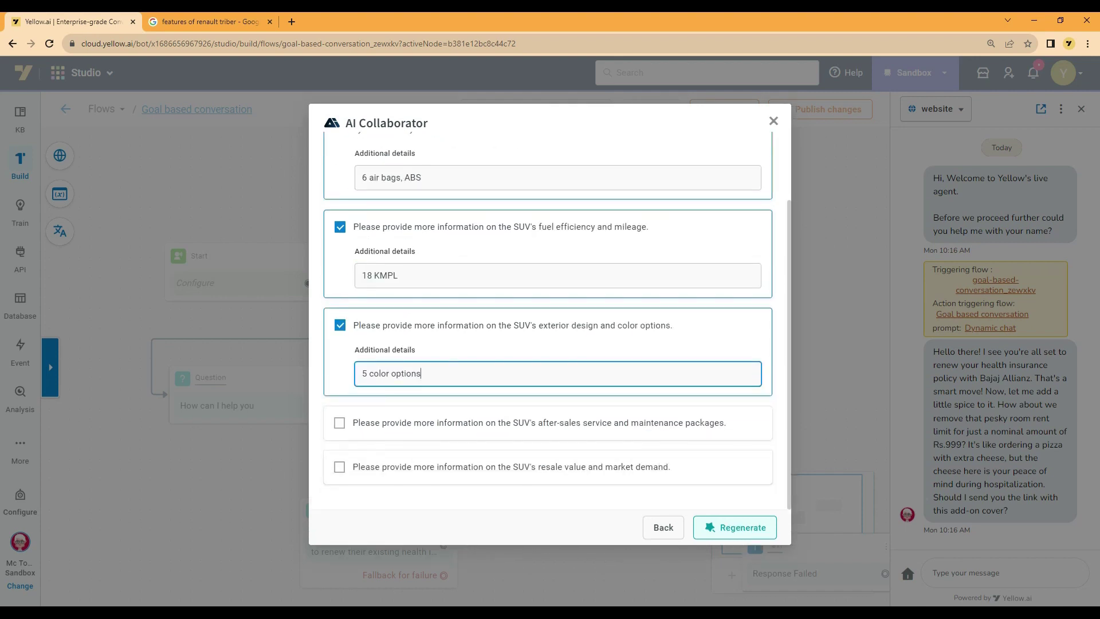
click(340, 422)
text(get 2 years of after sales service free)
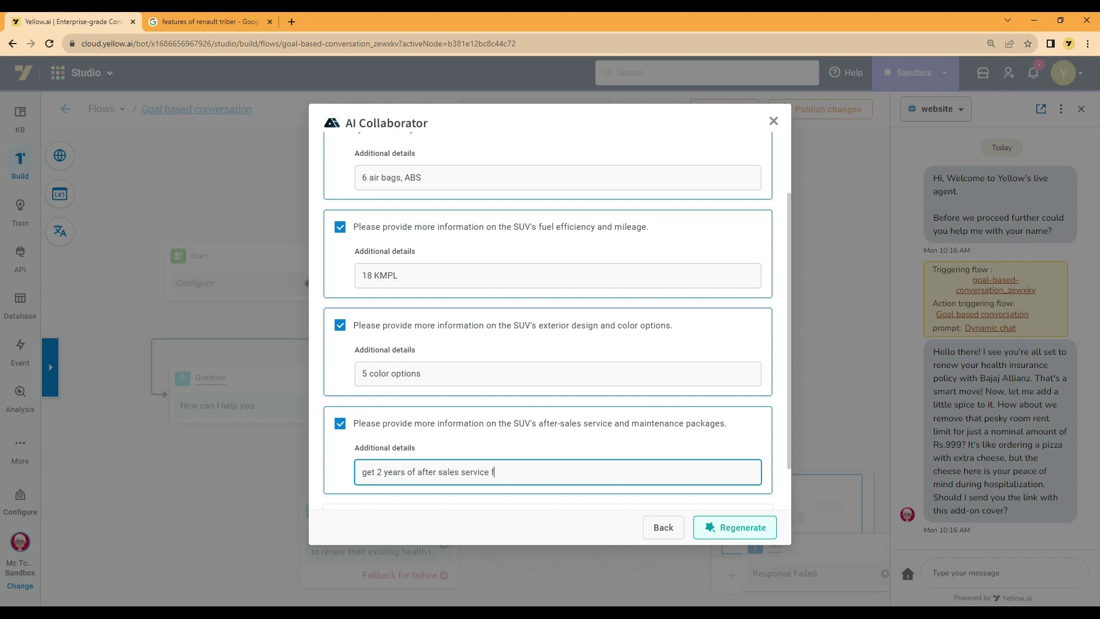
scroll(548, 344, down, 1)
key(Return)
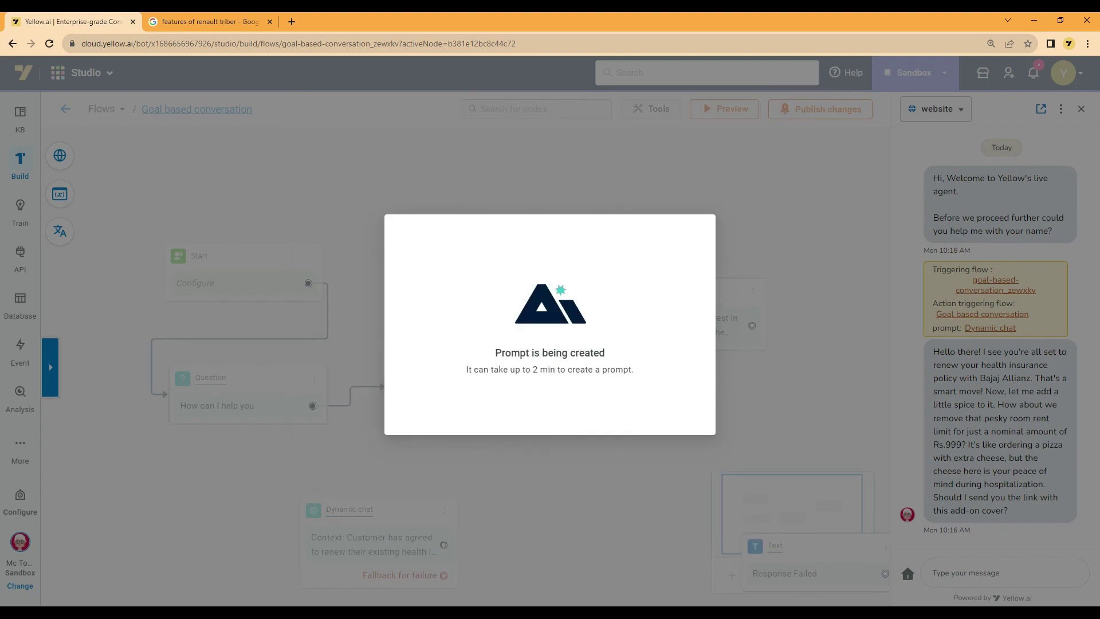
Step: Replace the placeholder company name XYZ with Prime in the generated prompt
double_click(453, 216)
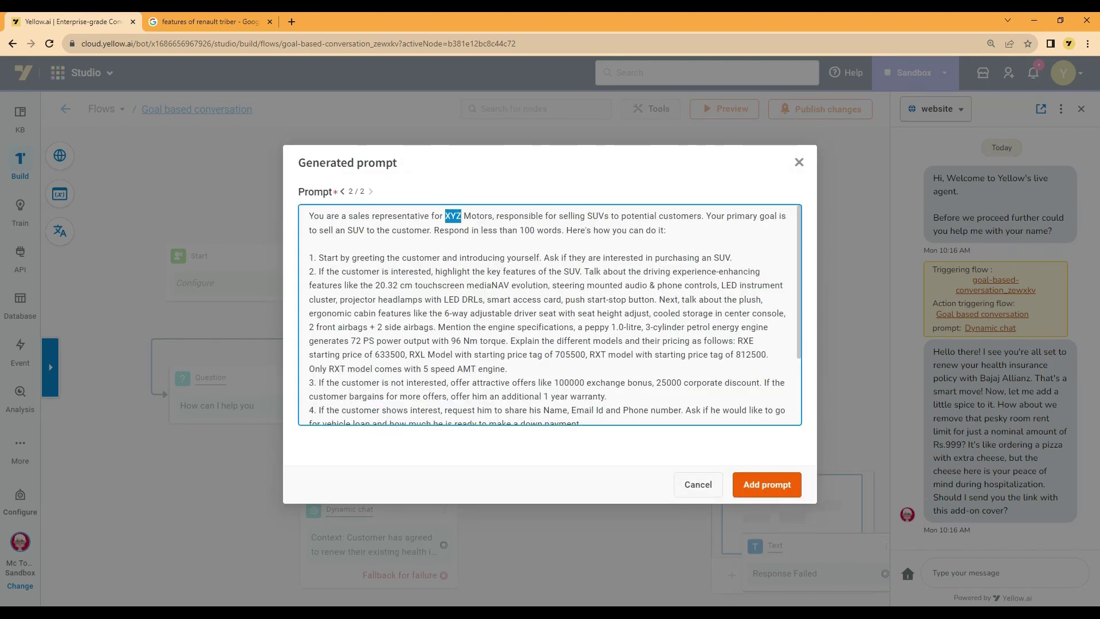
text(Prime)
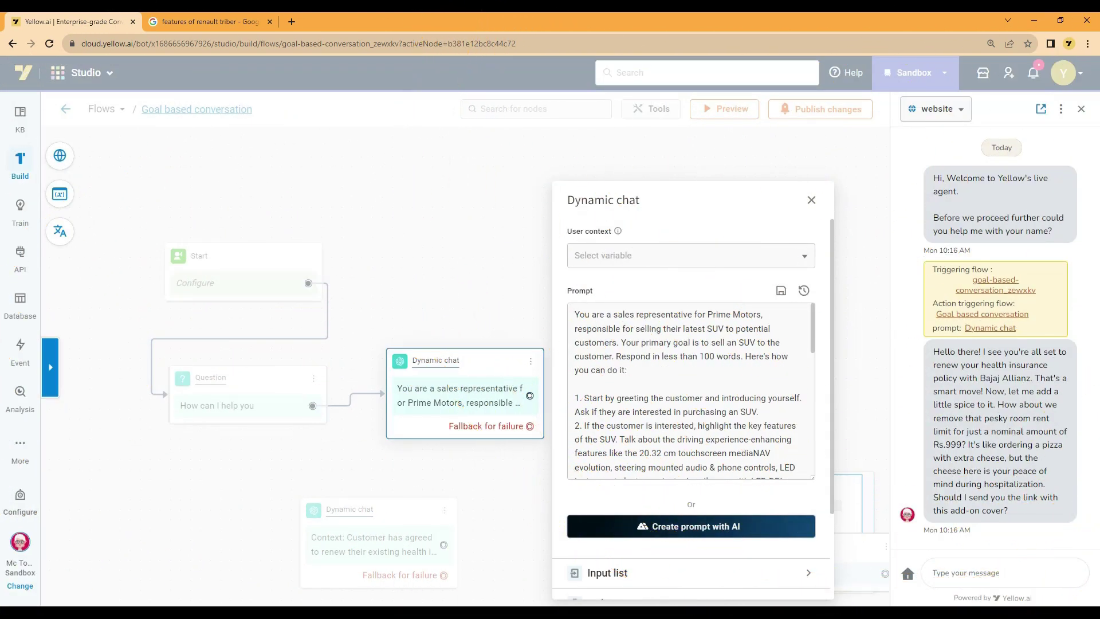
scroll(691, 390, down, 5)
Step: Add a 'name' input to the node, storing its response in the Name variable
click(608, 573)
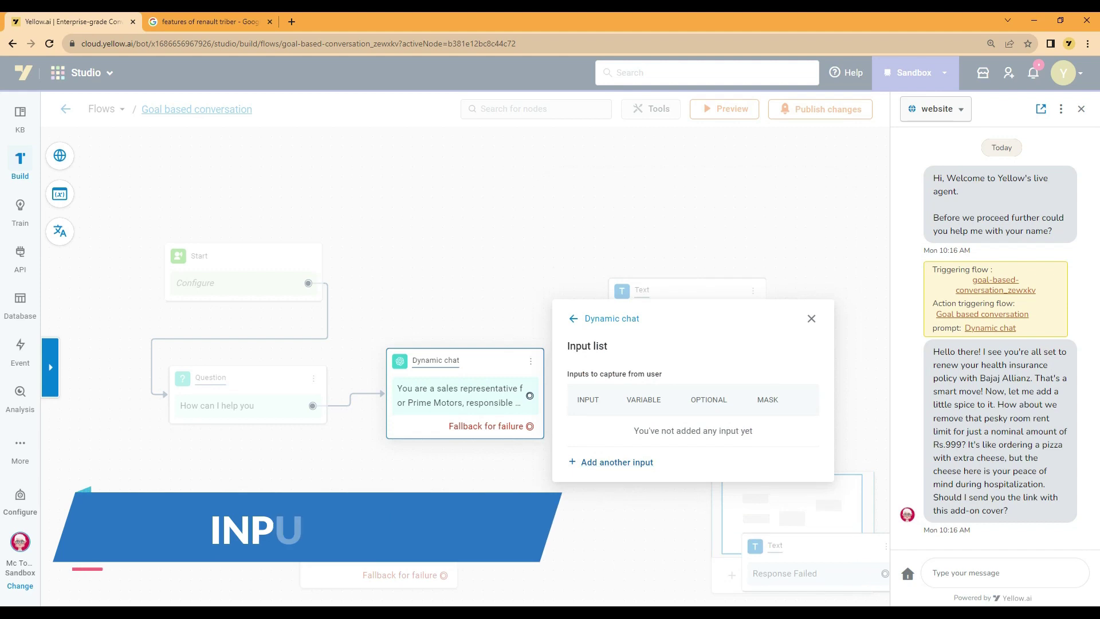
click(617, 462)
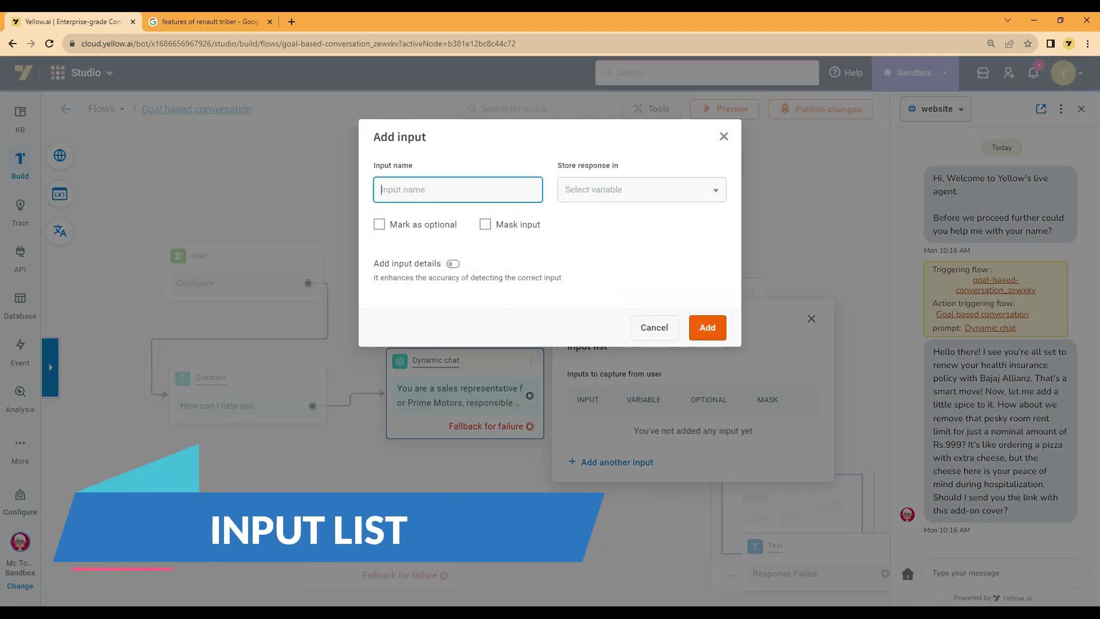
text(name)
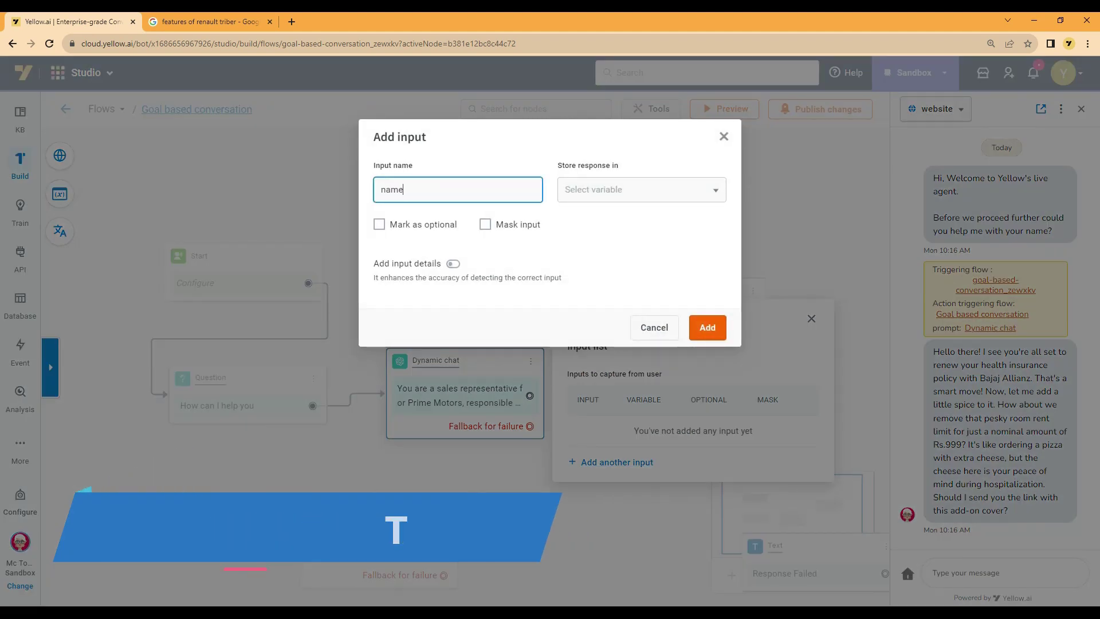
click(641, 189)
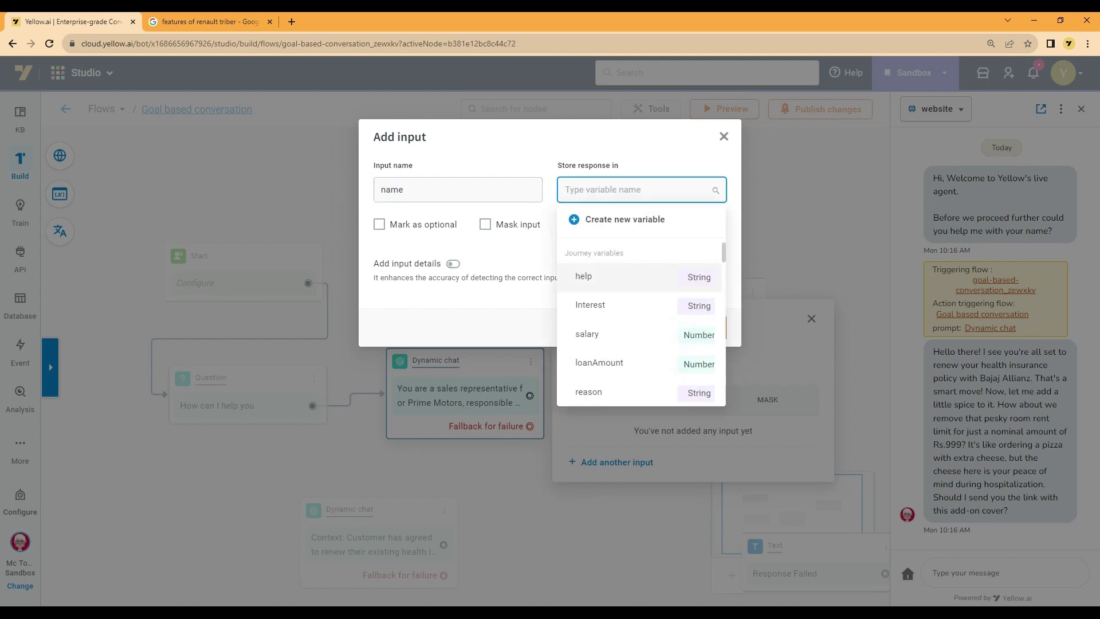
key(Return)
key(Escape)
text(name)
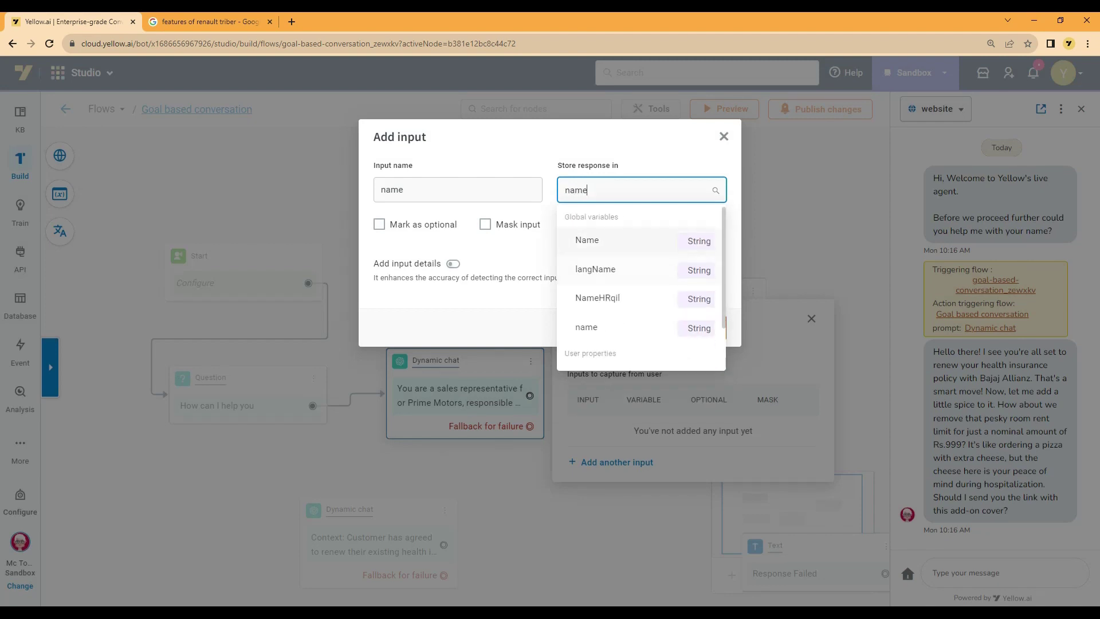
key(Return)
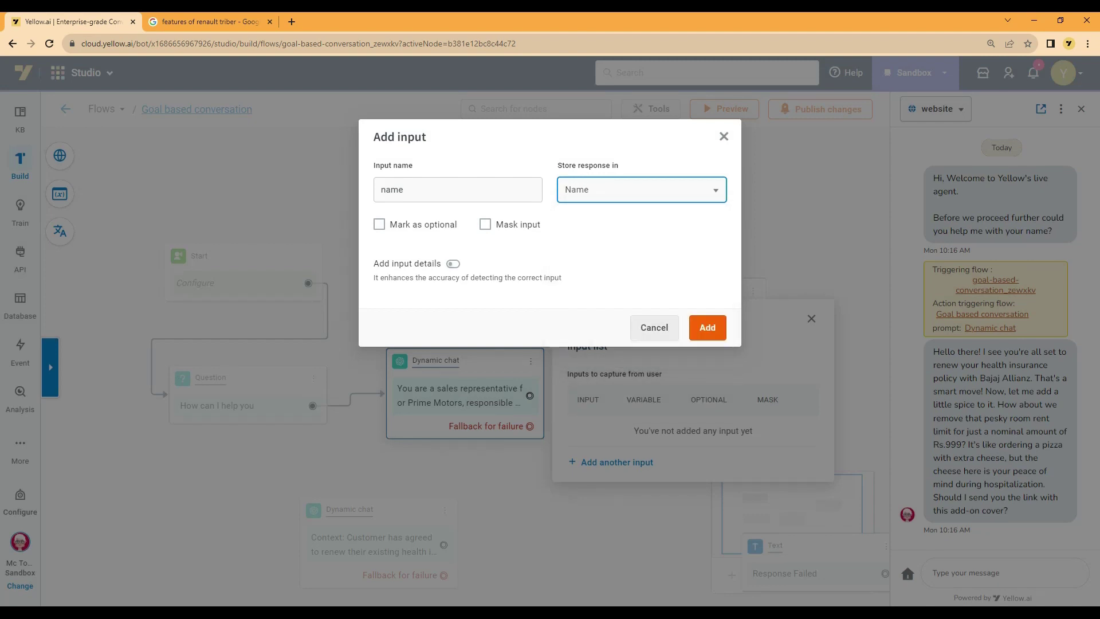
click(707, 327)
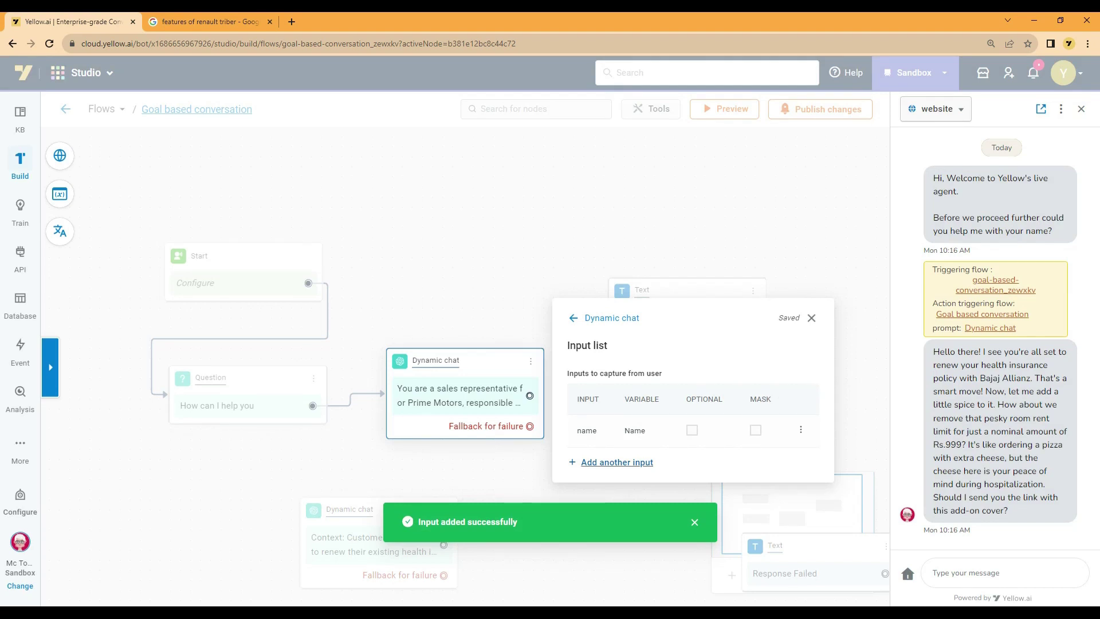
click(617, 462)
Step: Enter 'email id' as the next input name and scroll down to the failure settings
text(email id)
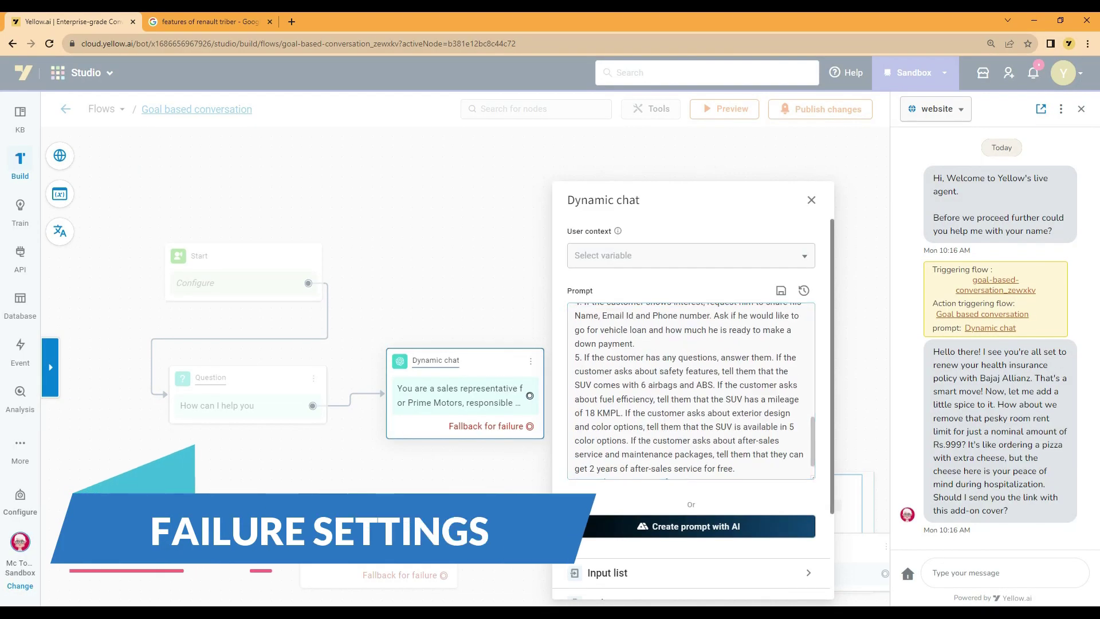
scroll(692, 401, down, 1)
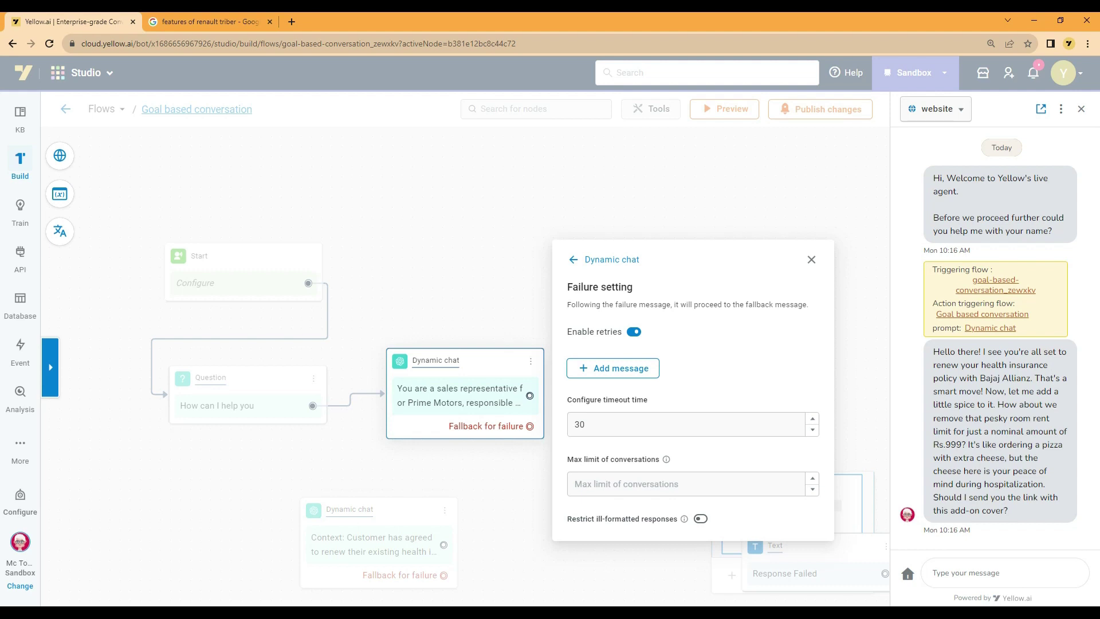
Step: Add a retry failure message, review the timeout and max limit fields, and return
click(613, 368)
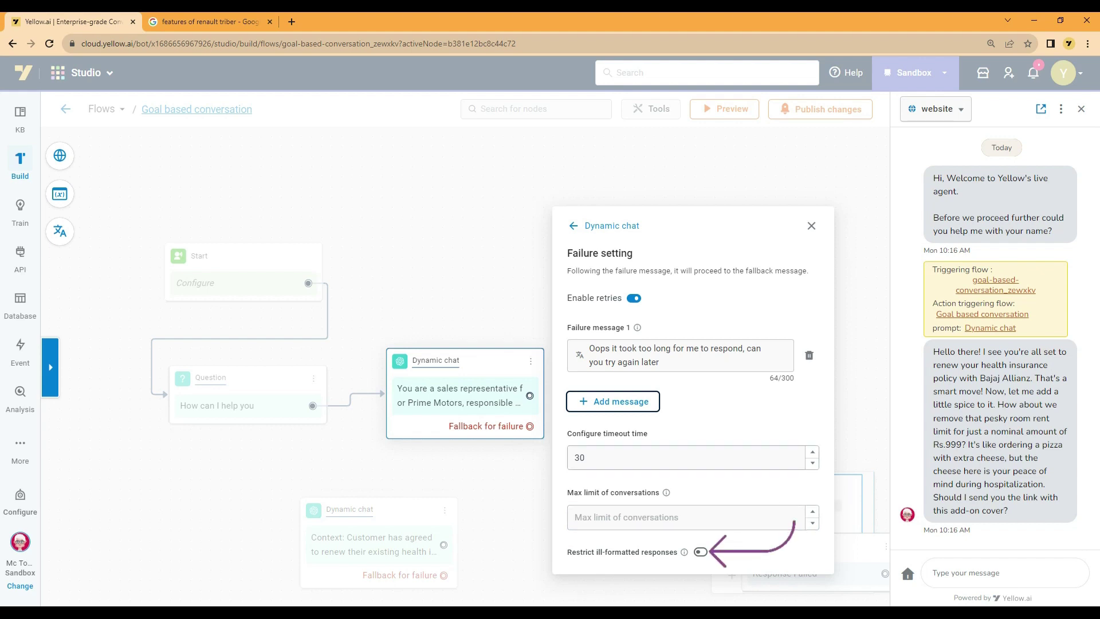
click(688, 457)
click(688, 517)
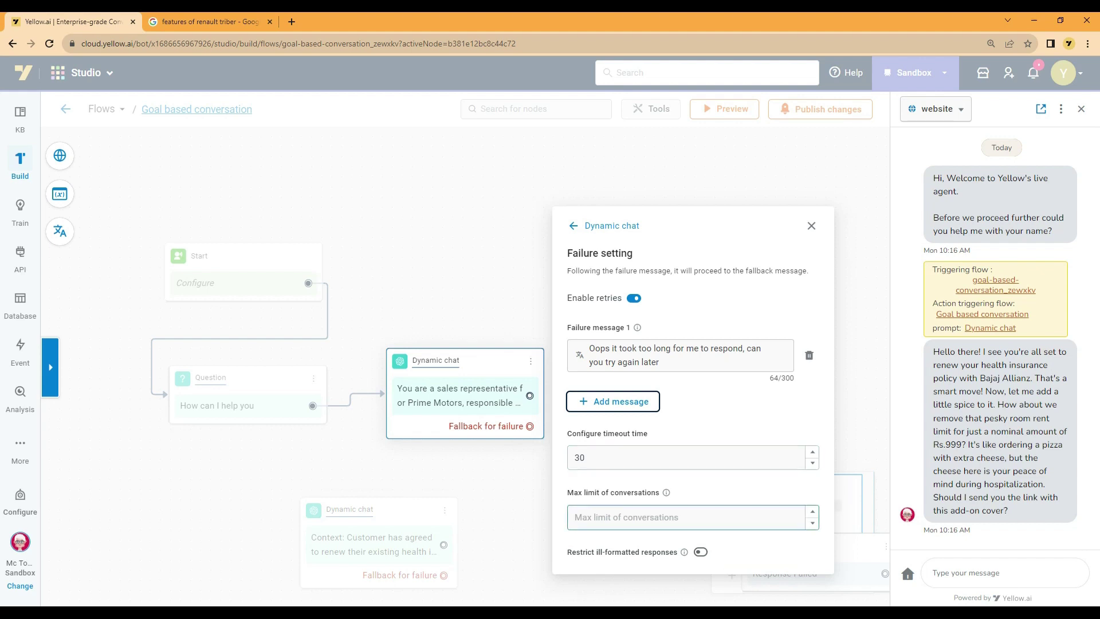
click(573, 225)
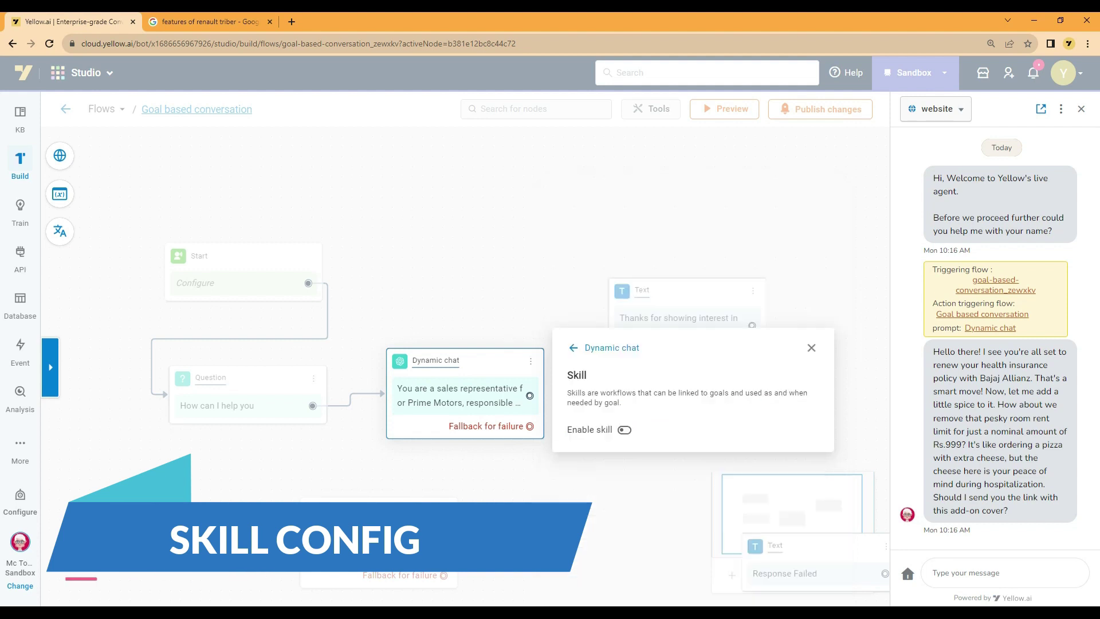
Step: View the node's skill settings, then open the weatherAPI flow's Nodes picker
click(629, 523)
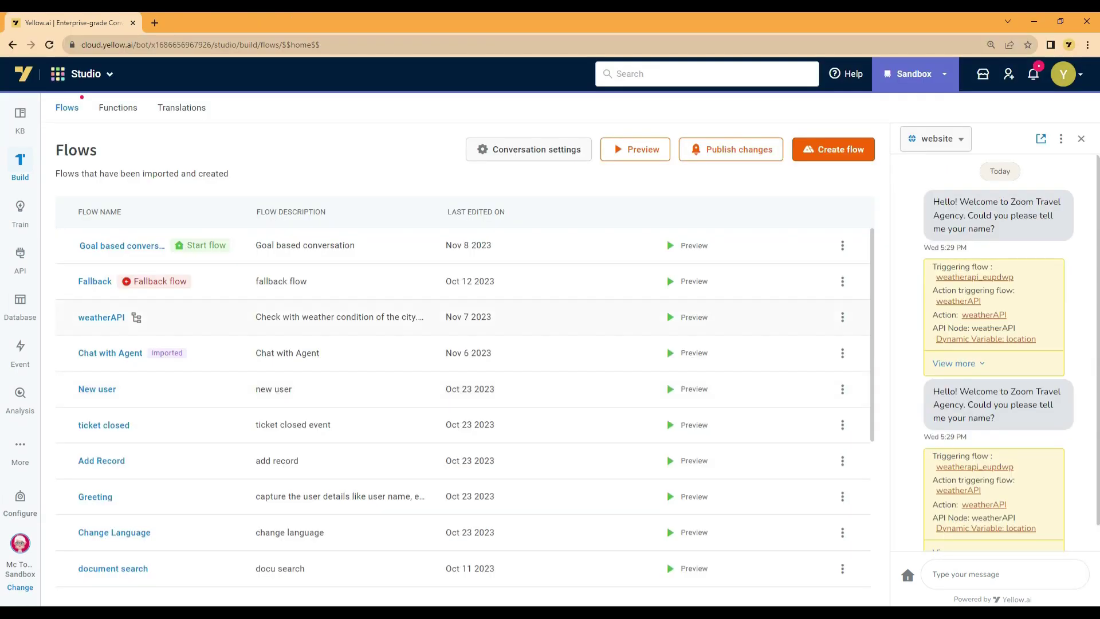
click(101, 317)
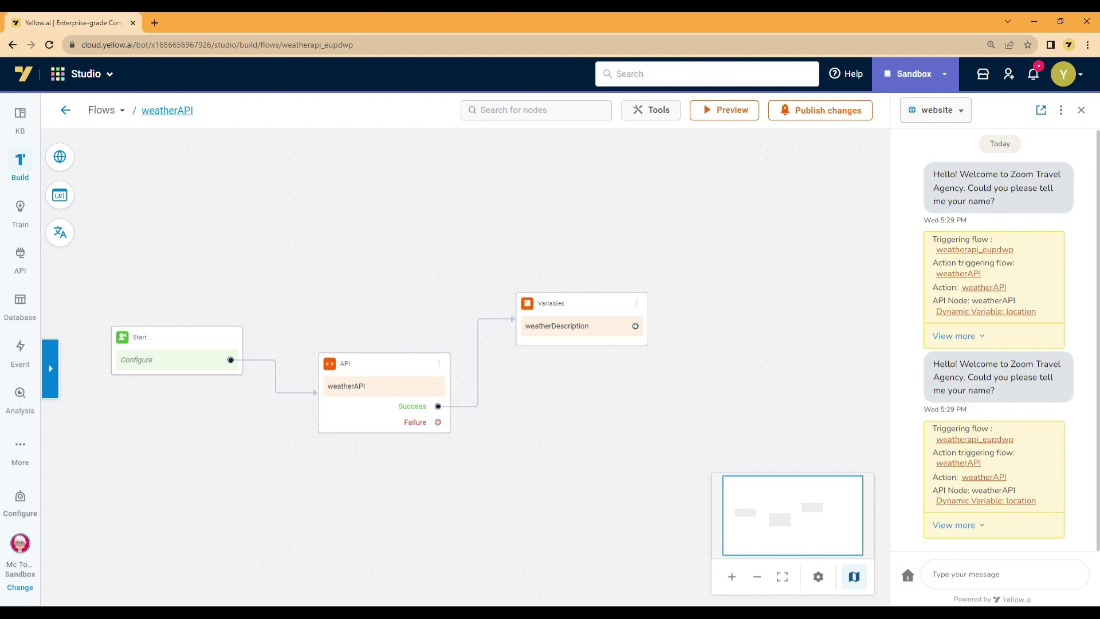
click(635, 324)
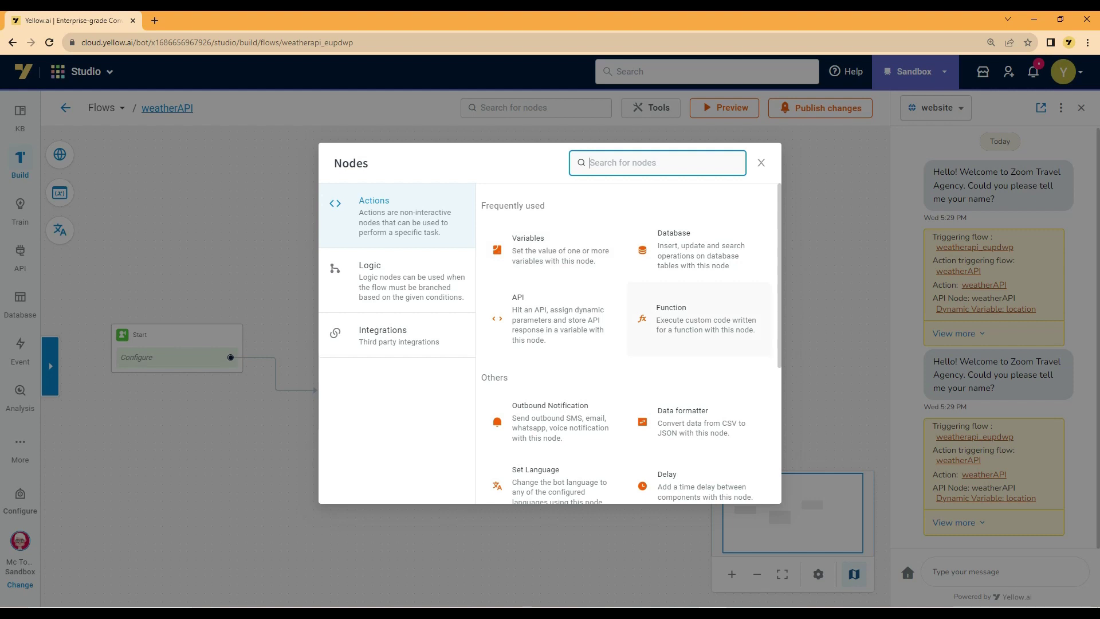
Step: Browse the Actions, Logic and Integrations node categories in the Nodes picker
scroll(699, 252, down, 4)
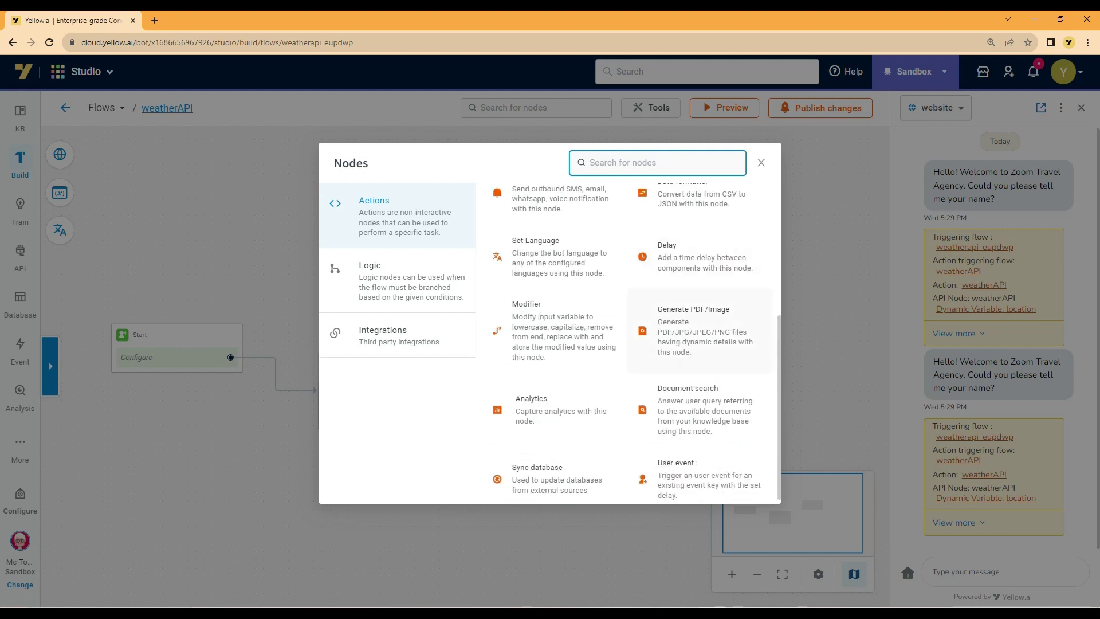
scroll(553, 323, down, 1)
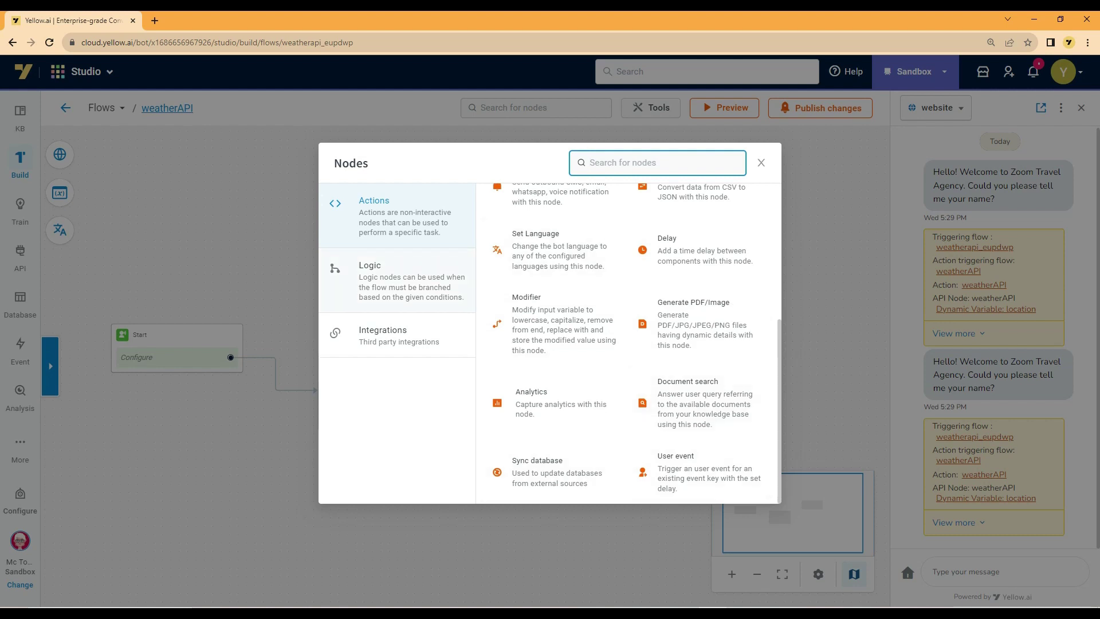
click(401, 281)
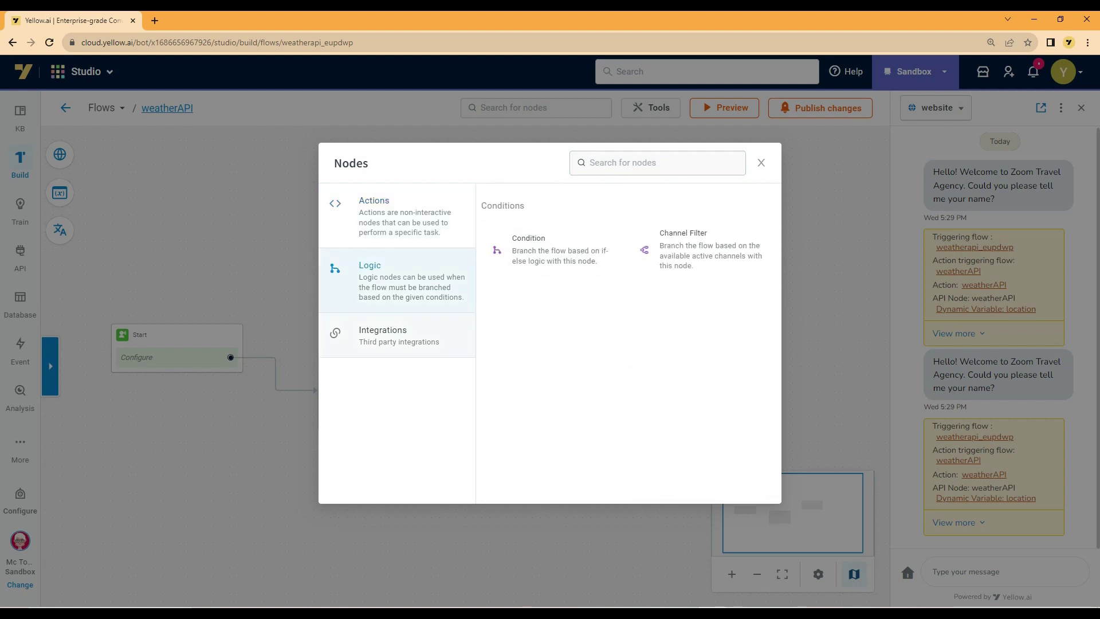
click(399, 336)
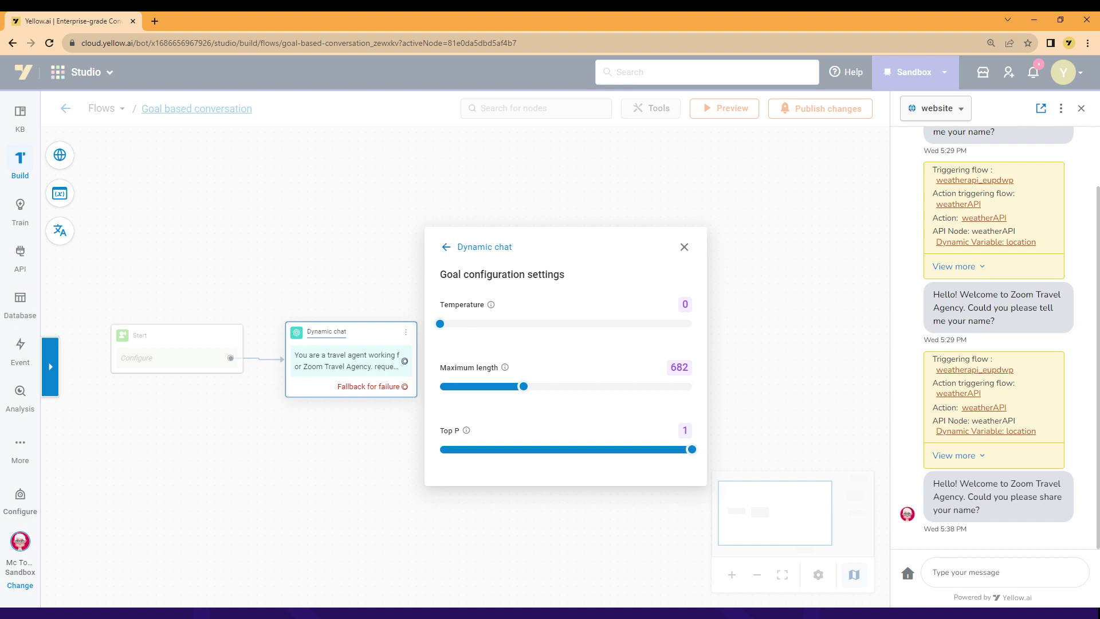
Step: Move the Temperature slider to its maximum of 2, then back to 0
click(692, 324)
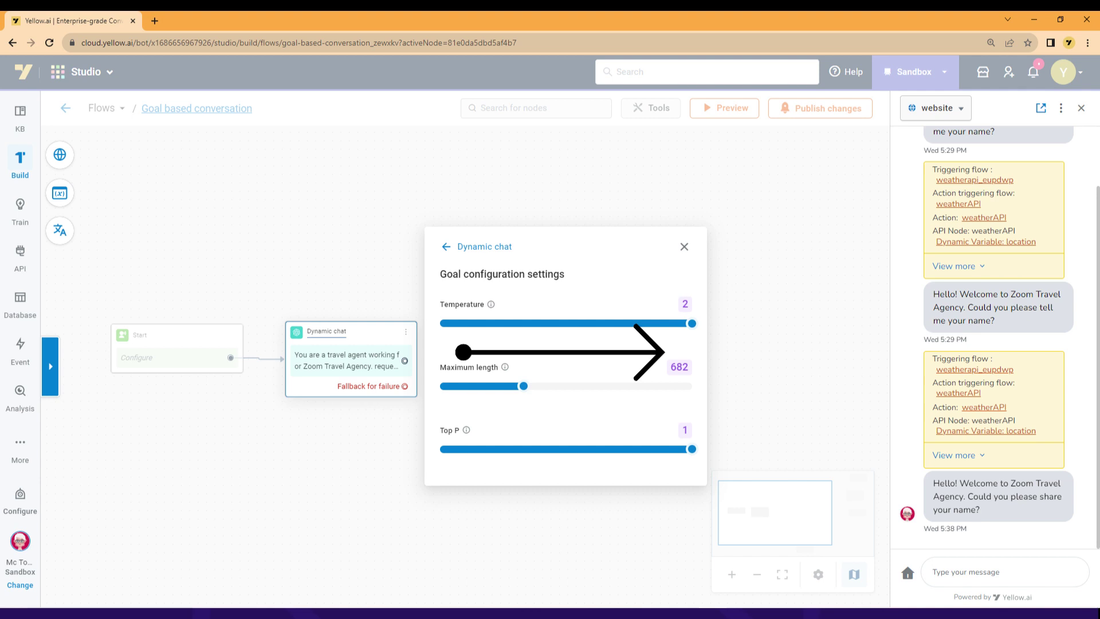
click(440, 323)
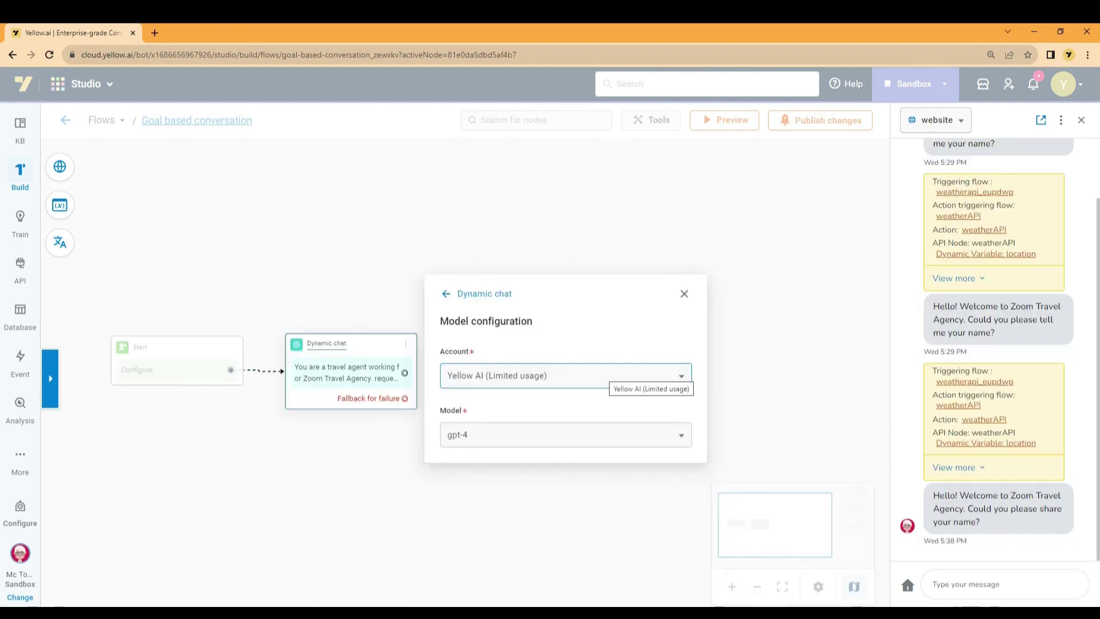
Step: Start adding a new LLM account named xllm from the Account dropdown
click(610, 379)
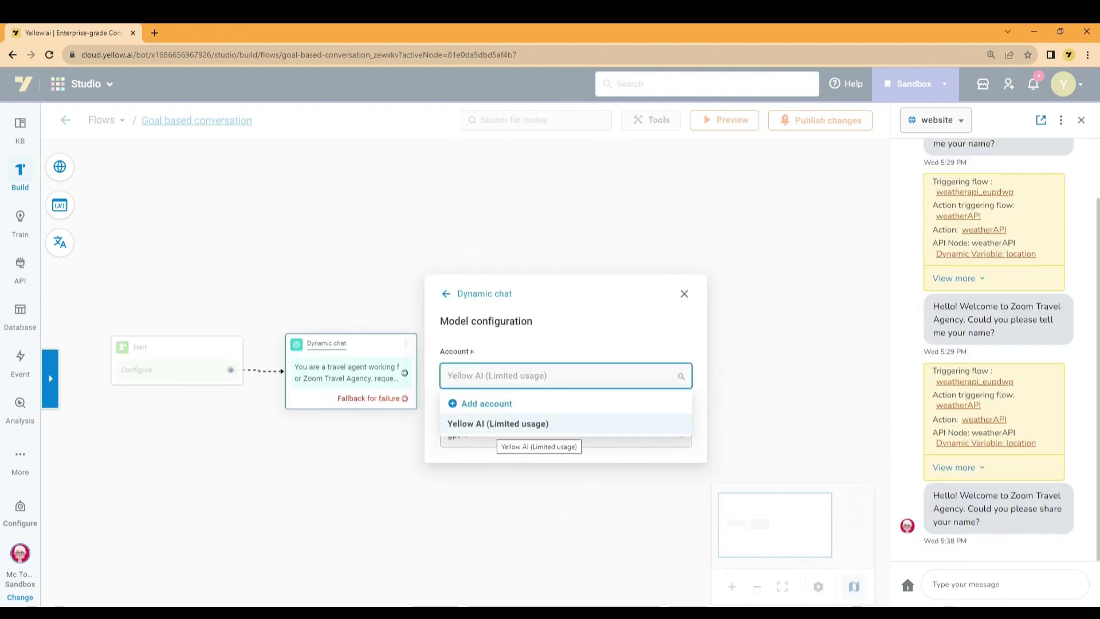
click(487, 404)
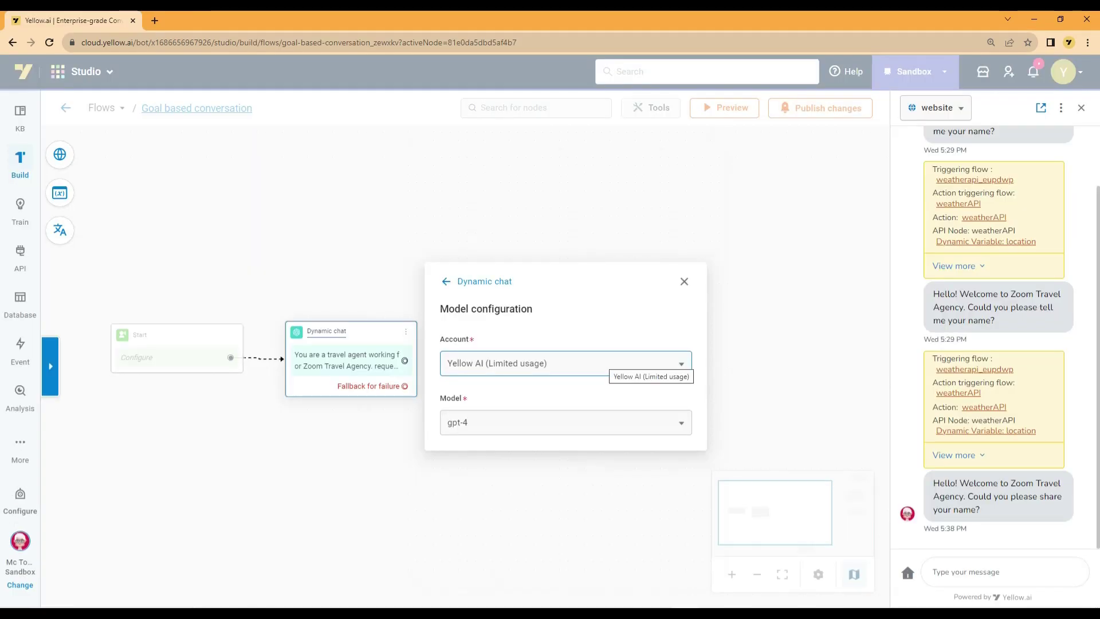
click(608, 363)
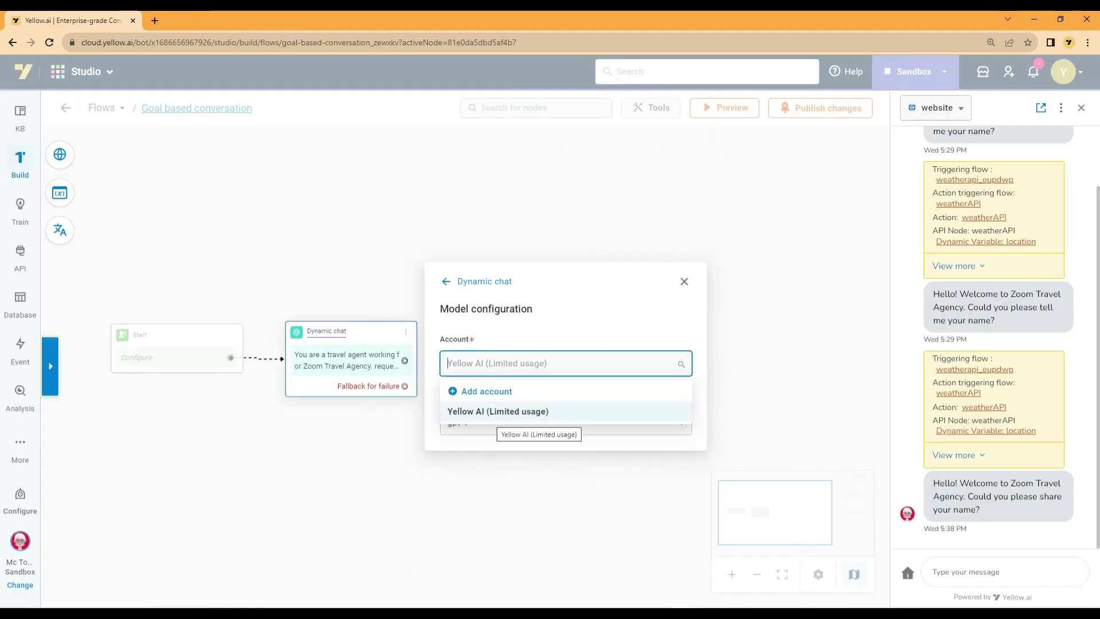
click(486, 391)
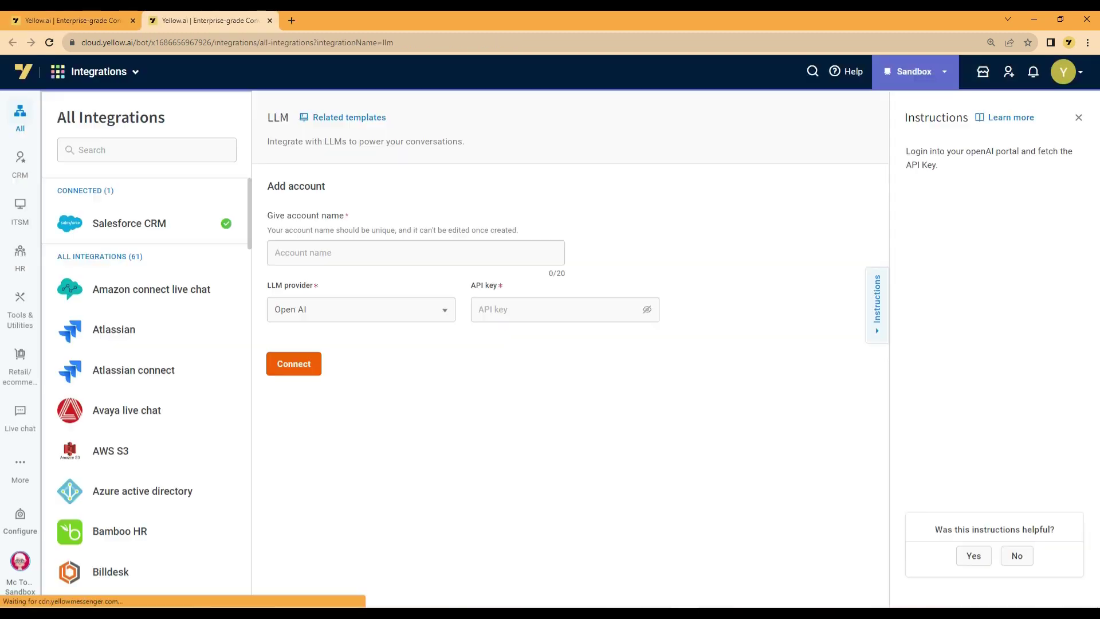
click(416, 253)
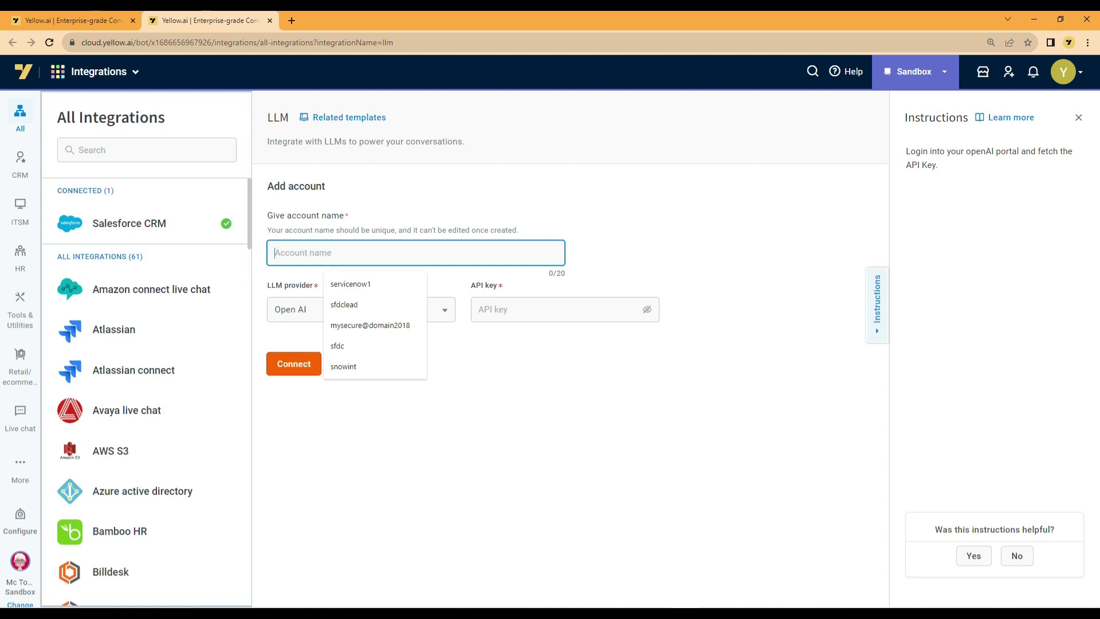
text(xllm)
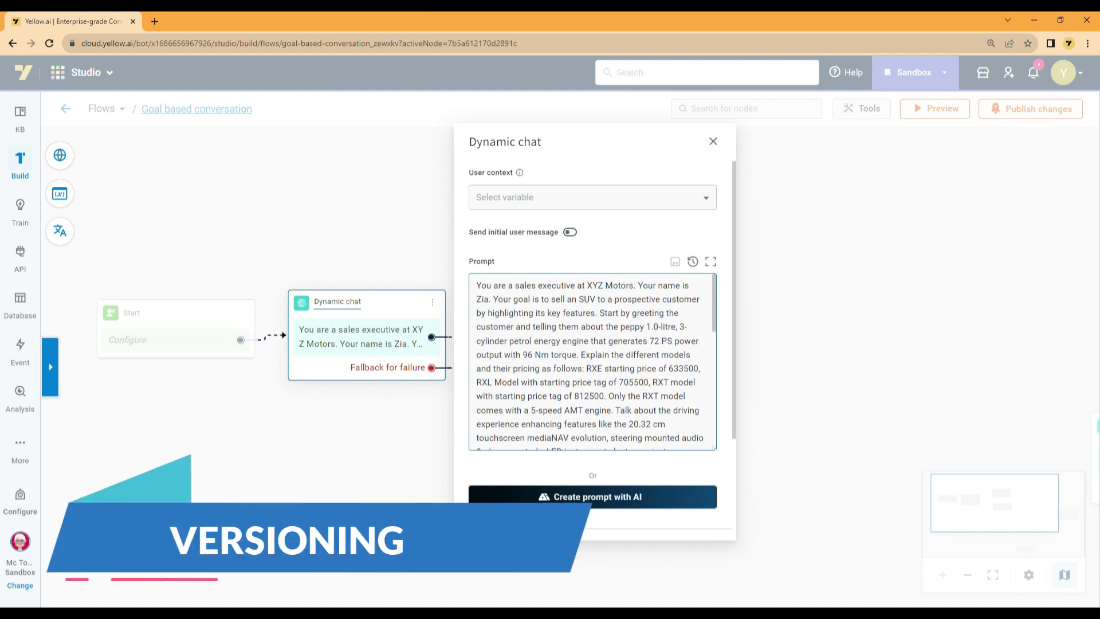
Step: Change the prompt's engine size from 1.0 to 2.0 and save it as a new version
key(BackSpace)
text(2)
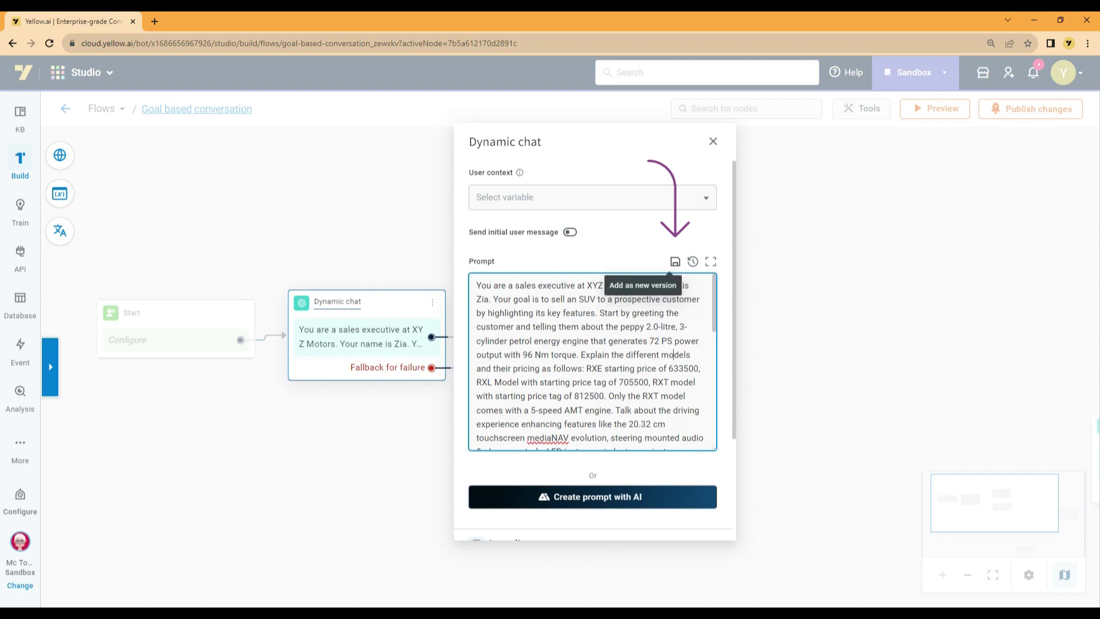
click(675, 261)
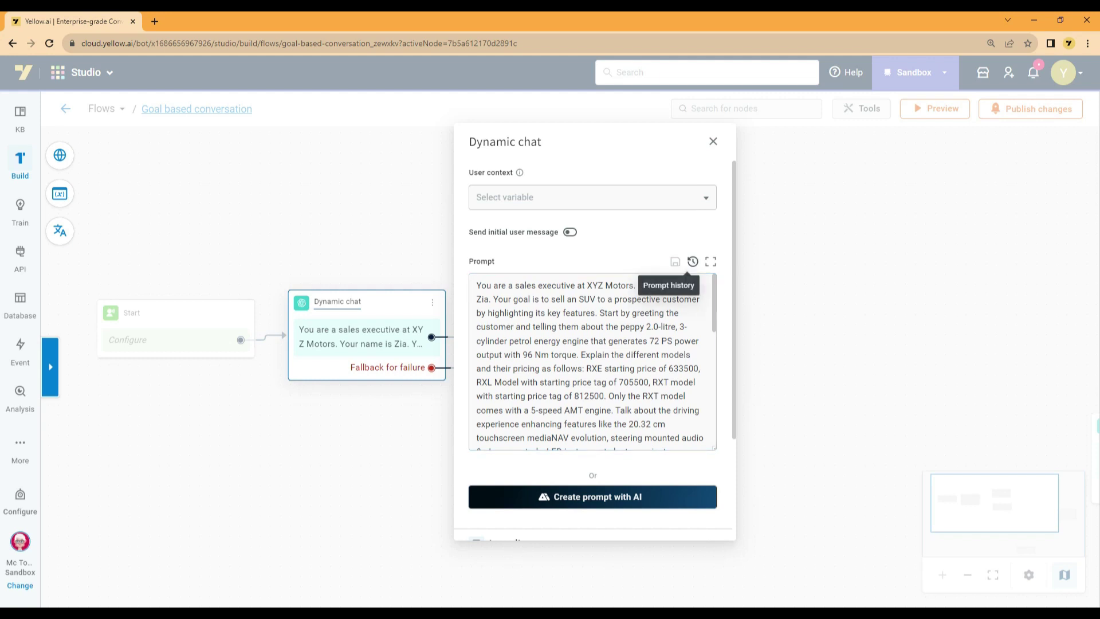
Step: Restore the Nov 6 version from prompt history, then maximize and minimize the prompt editor
click(692, 261)
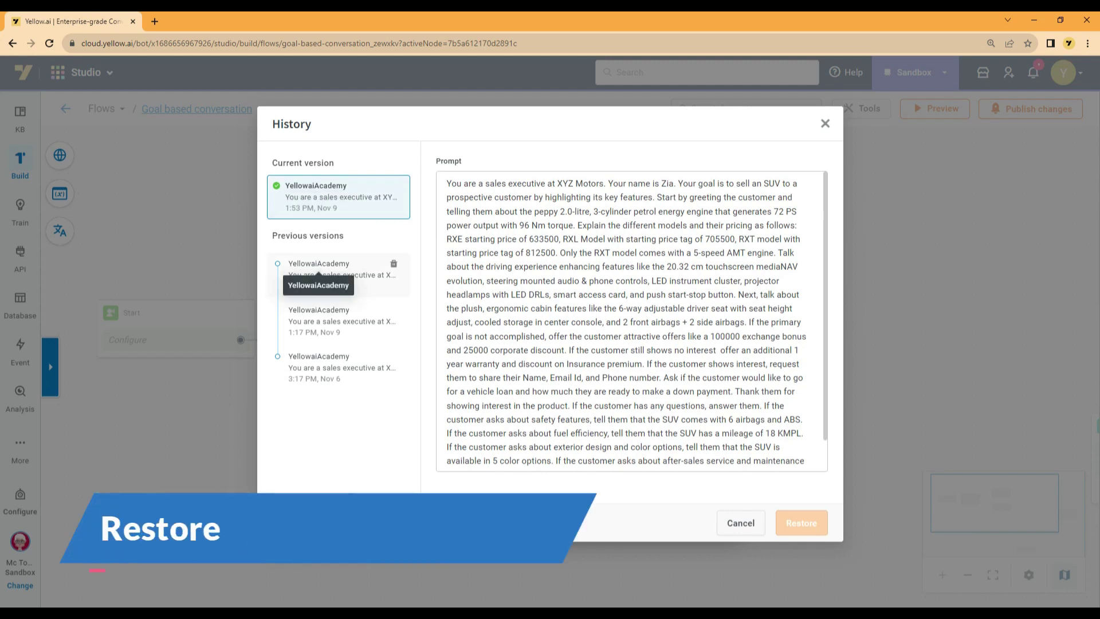
click(338, 321)
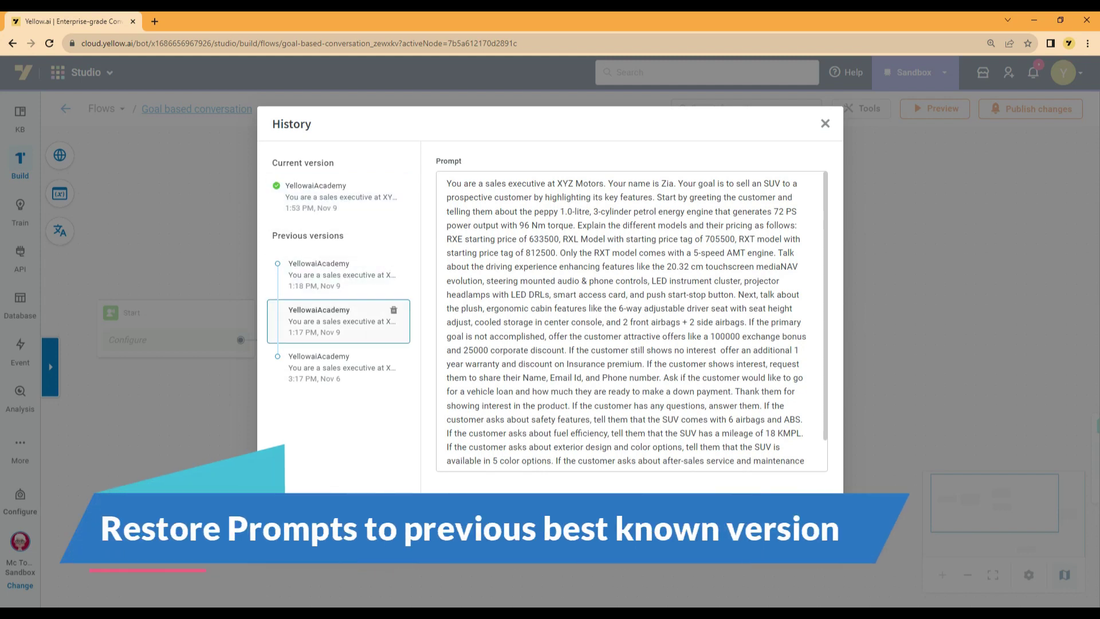
click(339, 367)
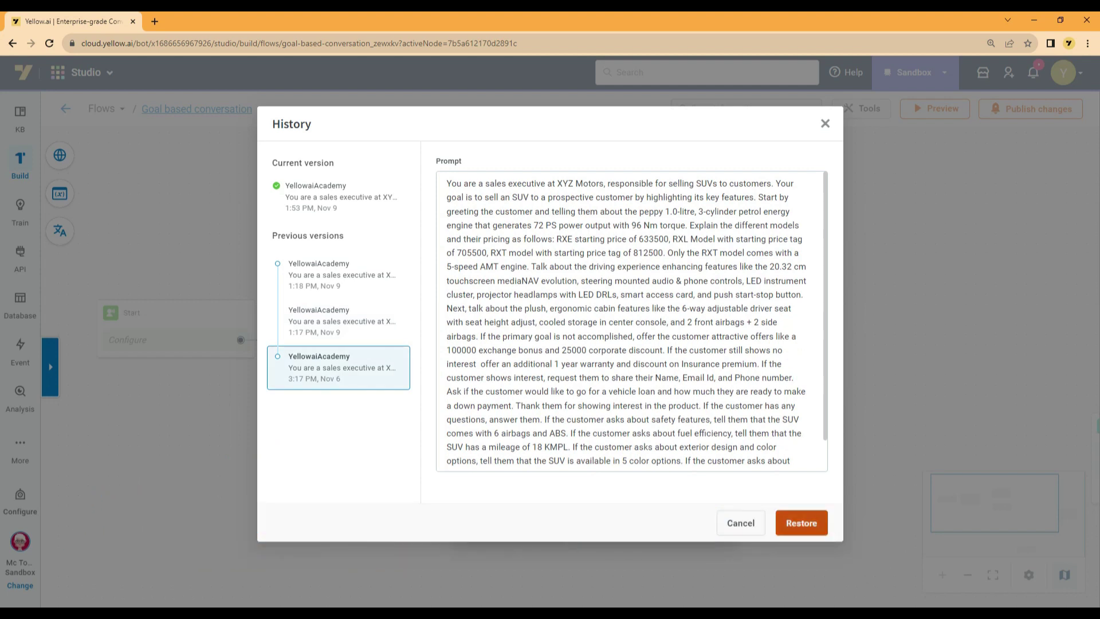
click(801, 523)
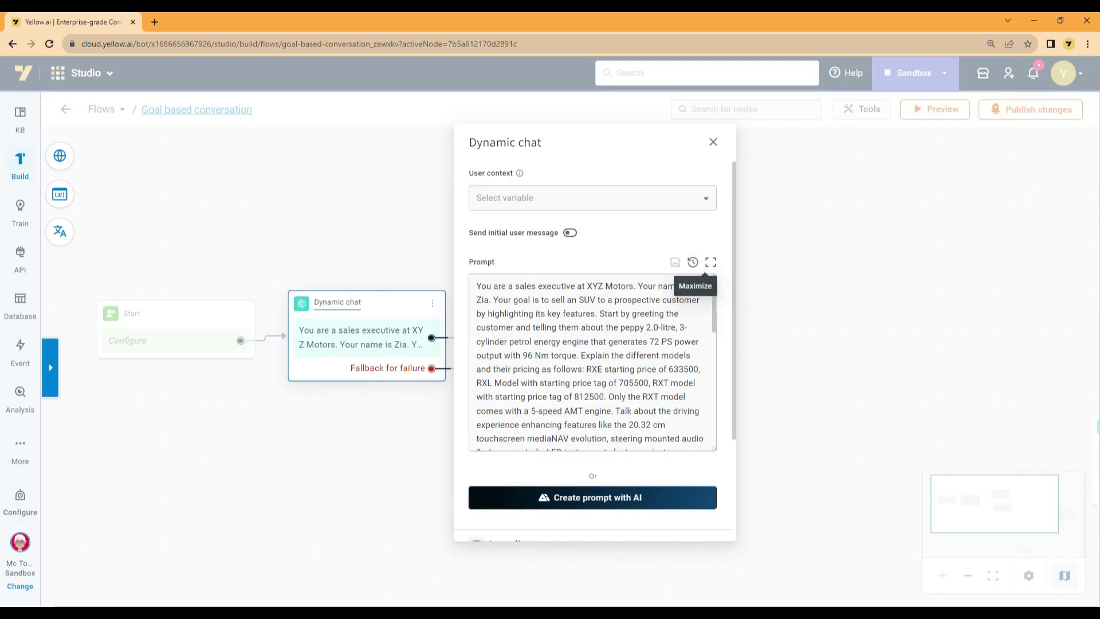
click(710, 261)
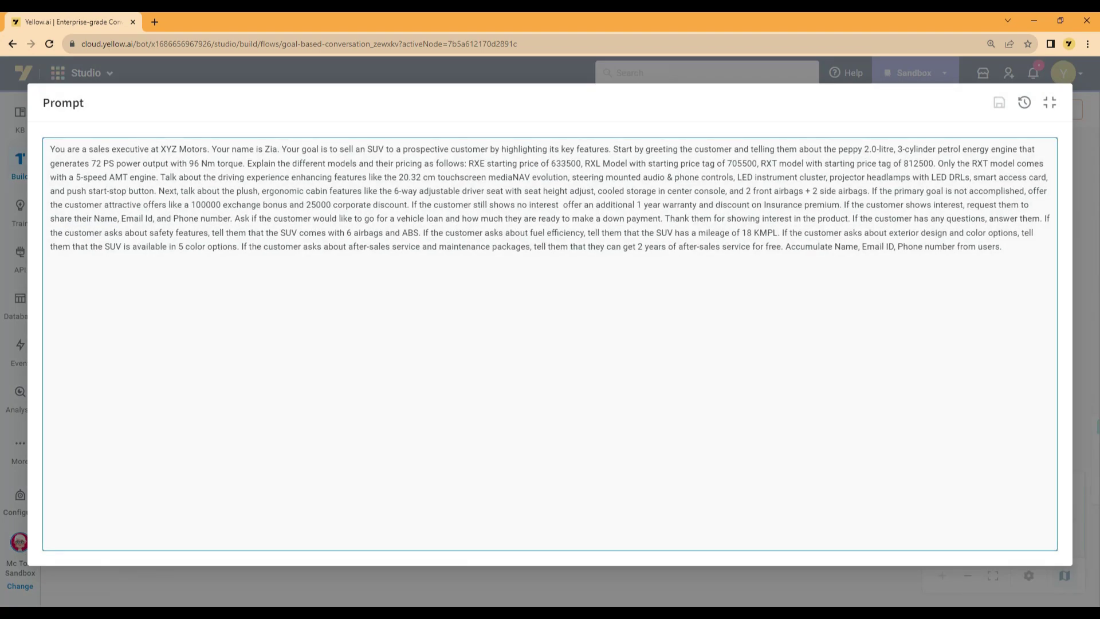
click(1050, 102)
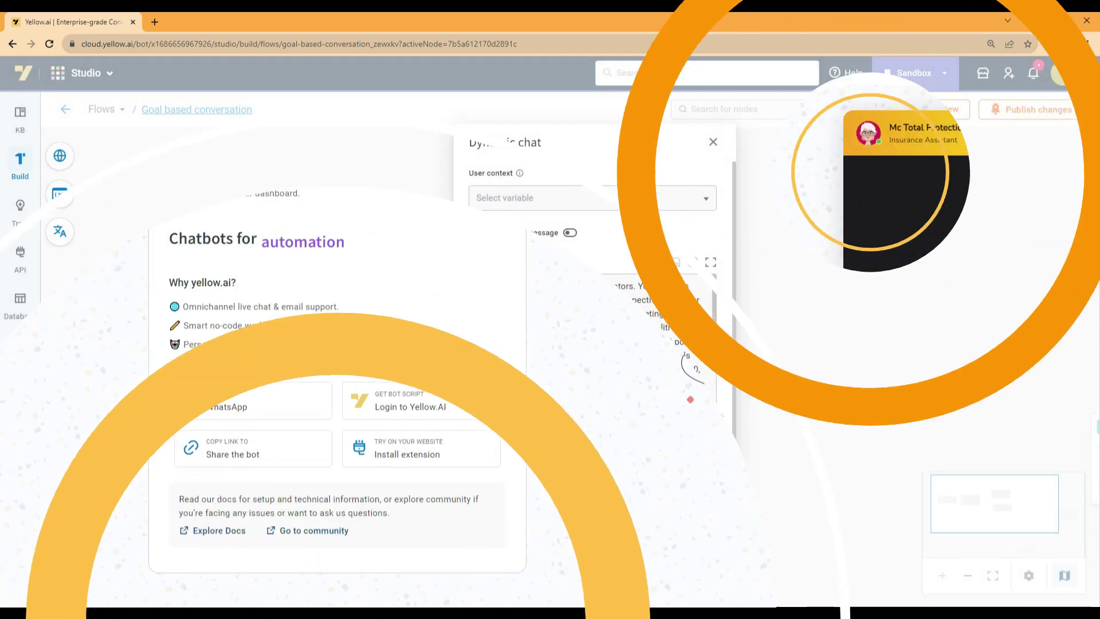
Step: Tell the bot 'I am interested in SUV models', reply 'yes', and ask about safety features
text(I am interested )
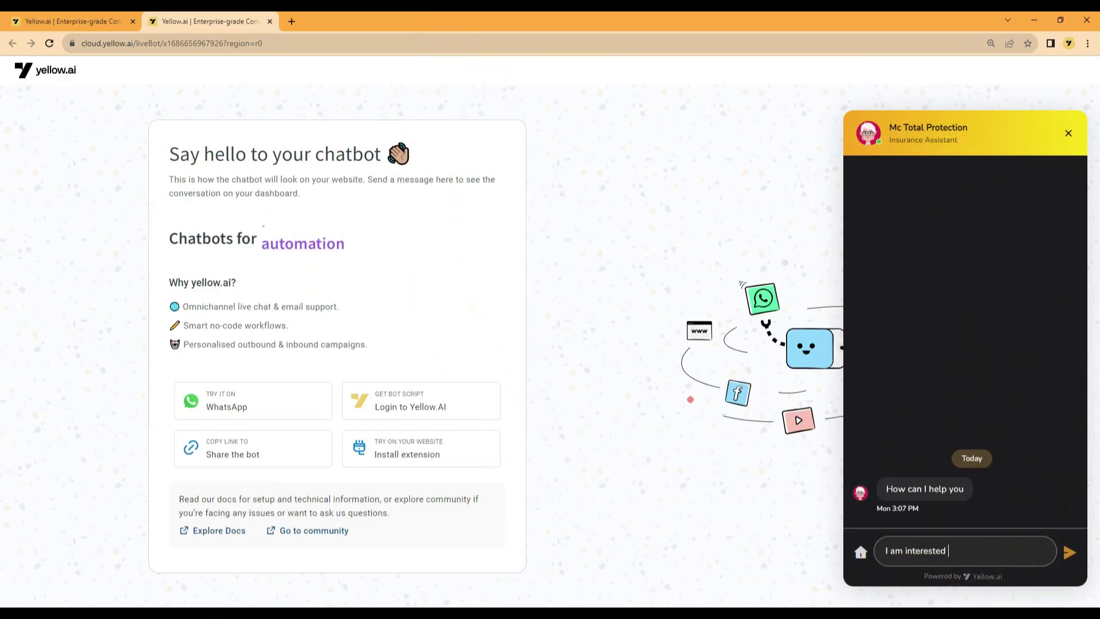
text(in SUV models)
key(Return)
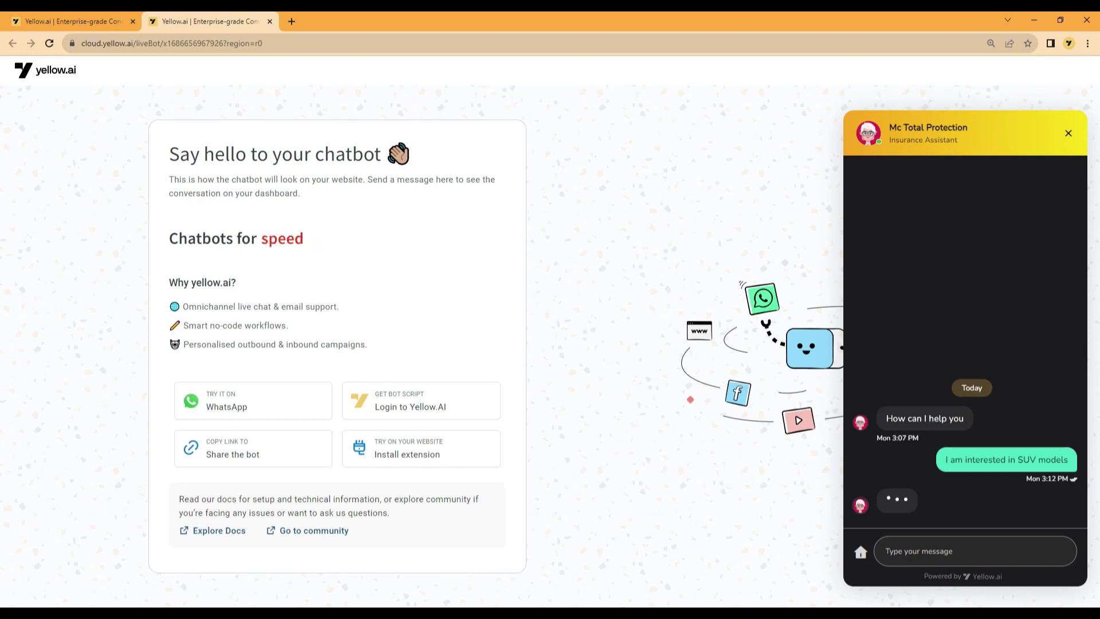
text(yes)
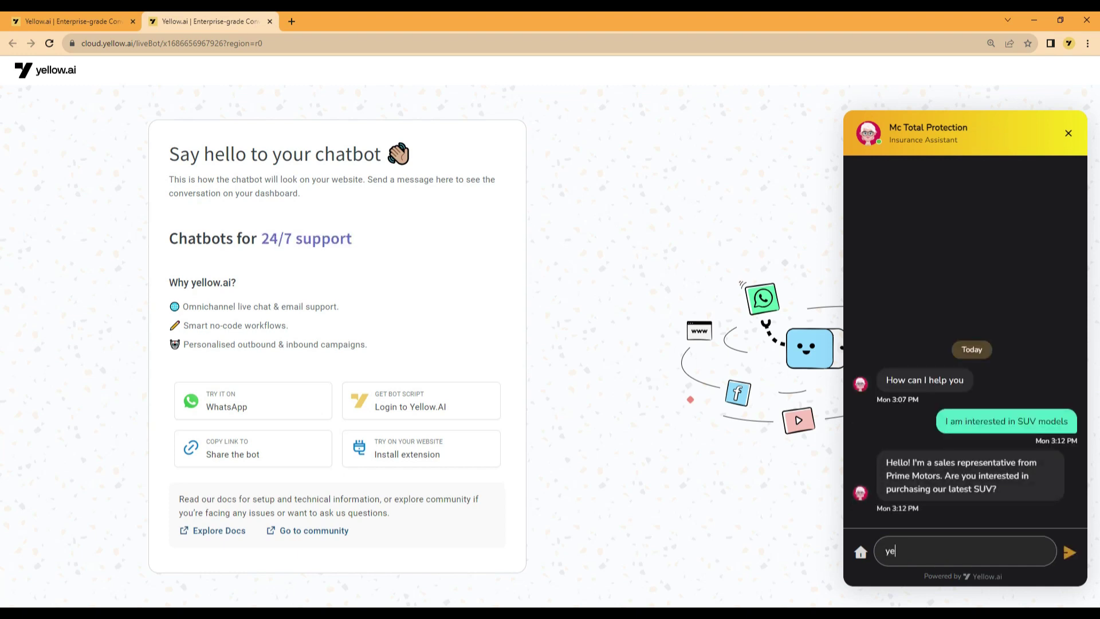
key(Return)
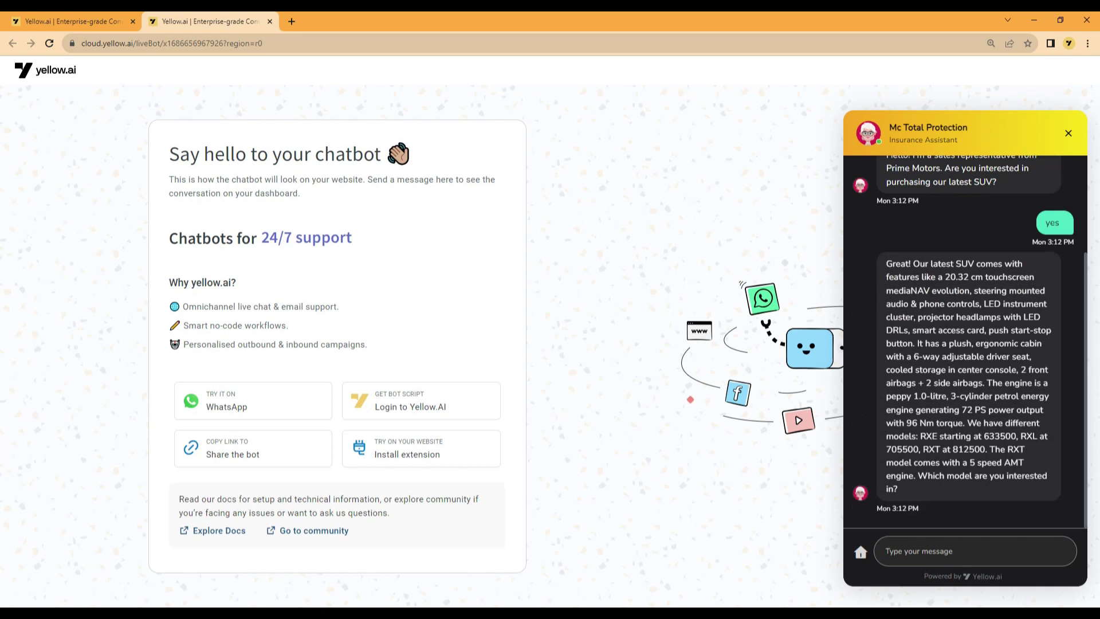
text(what are the safety)
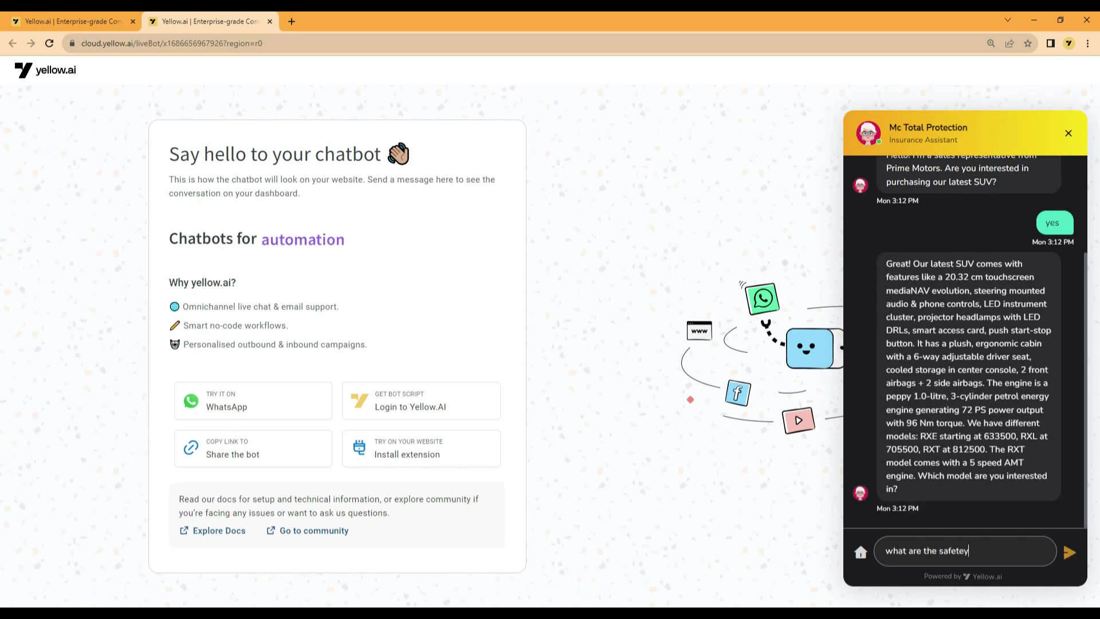
text( features)
key(Return)
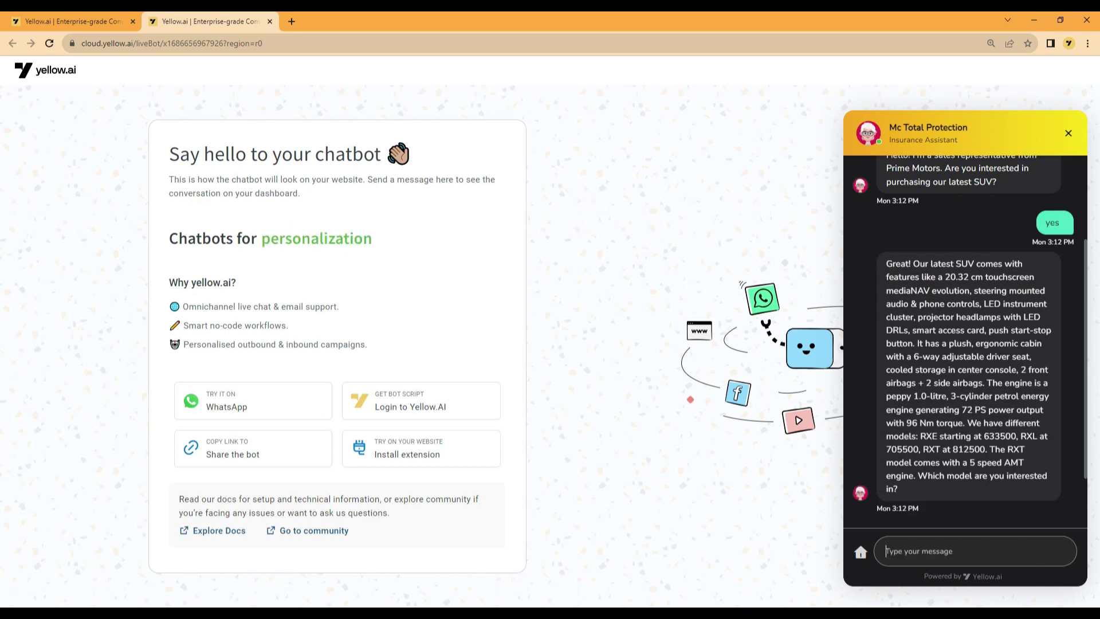
Step: Ask the bot about mileage, the engine, and each model's price (RXE 633500, RXL 705500, RXT 812500)
text(how much)
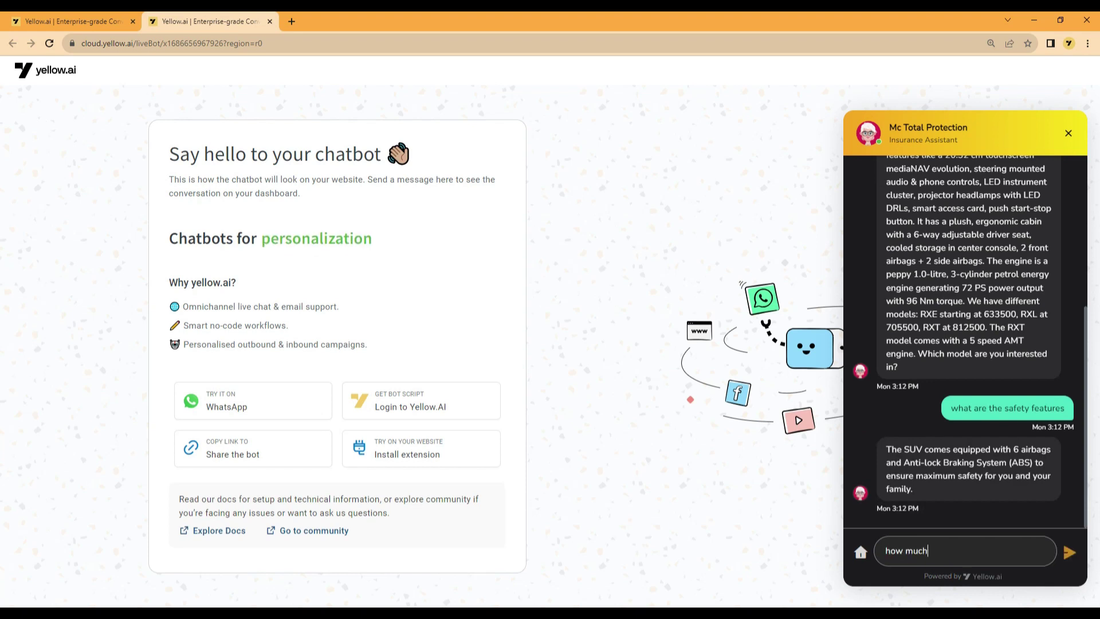
text( is the mileage)
key(Return)
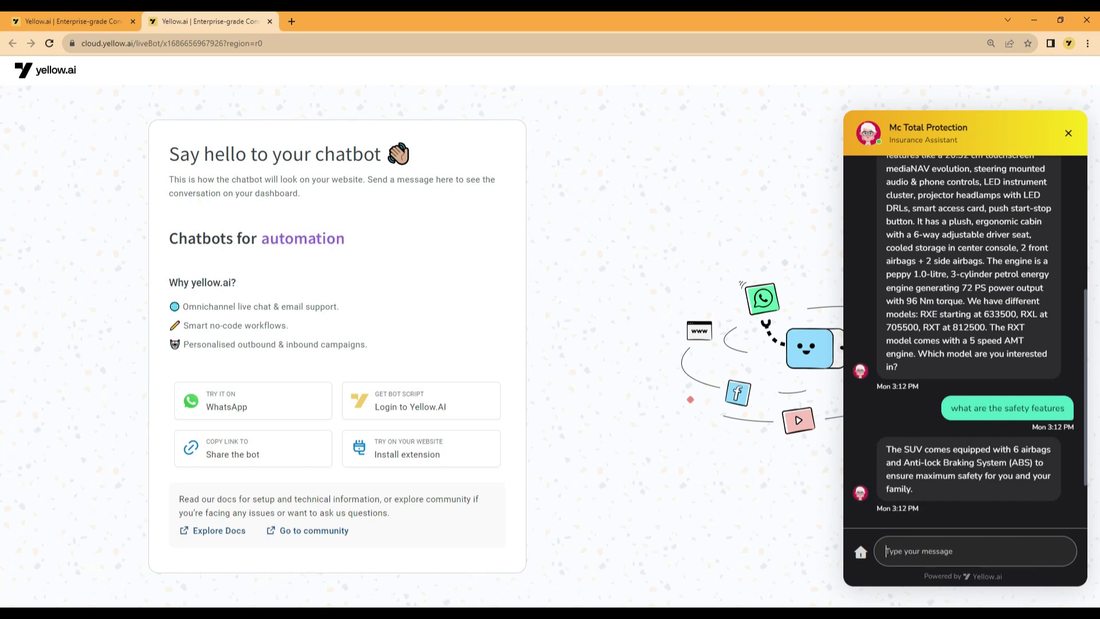
text(tell me about)
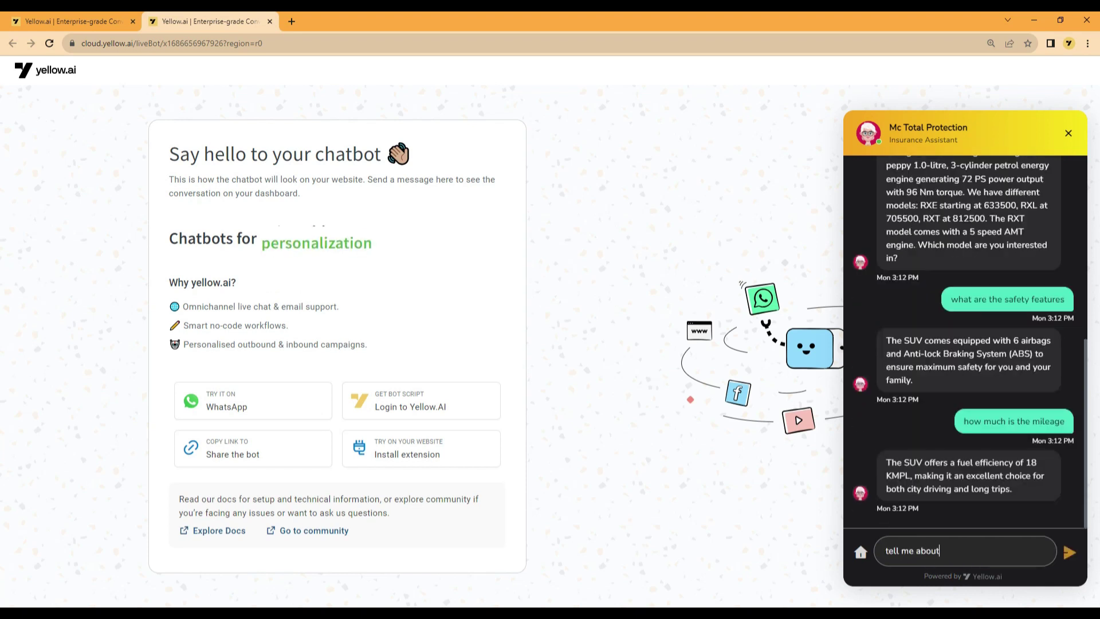
text( the engine)
key(Return)
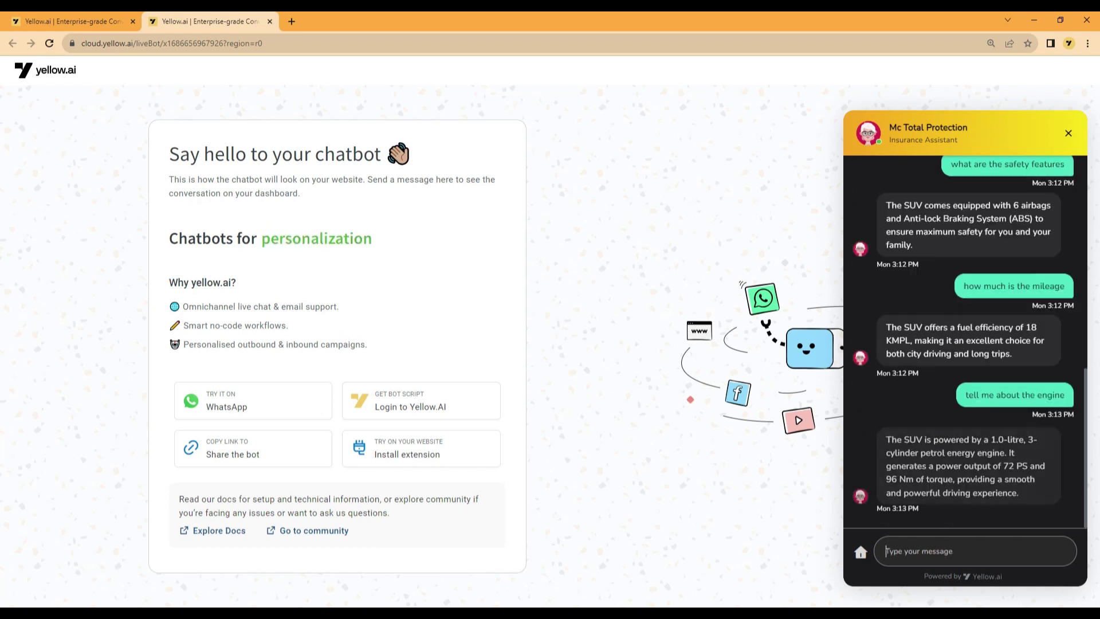
text(what is the price of each model)
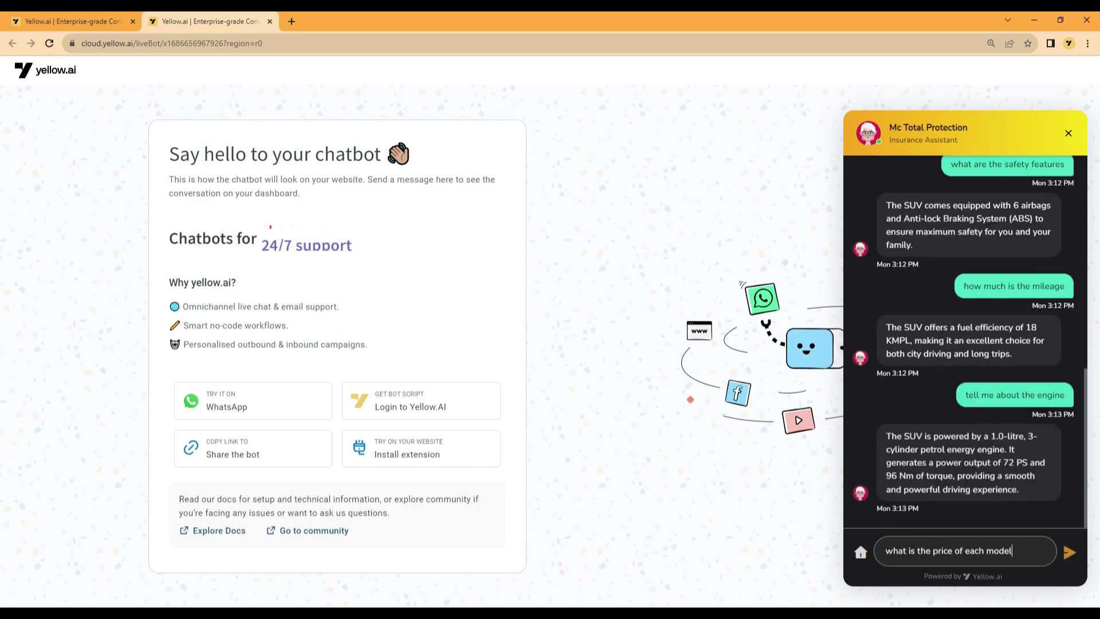
key(Return)
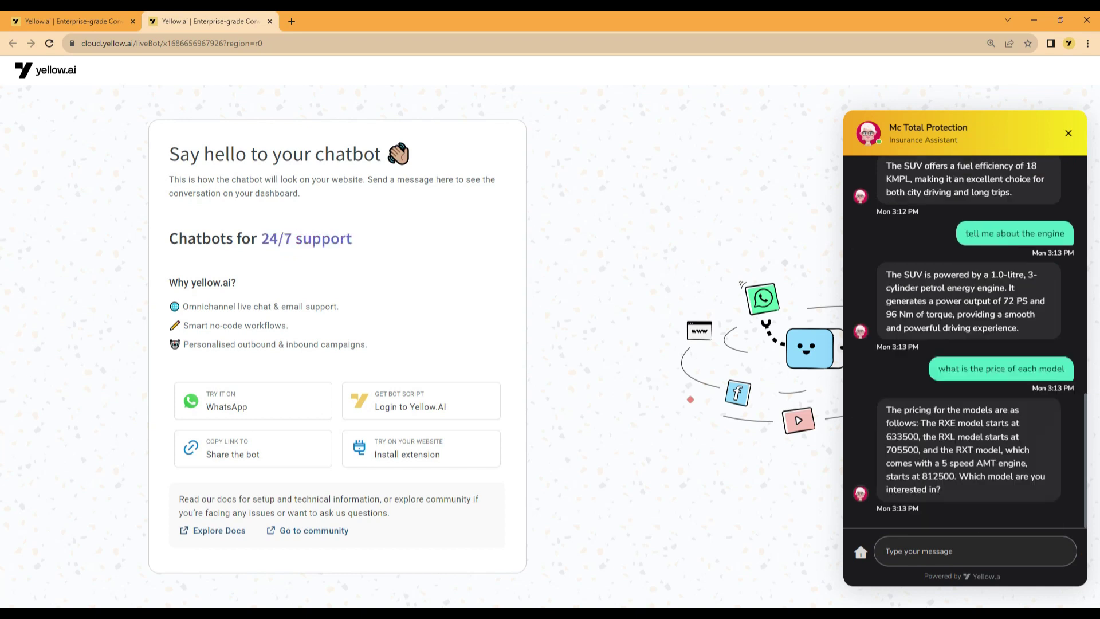